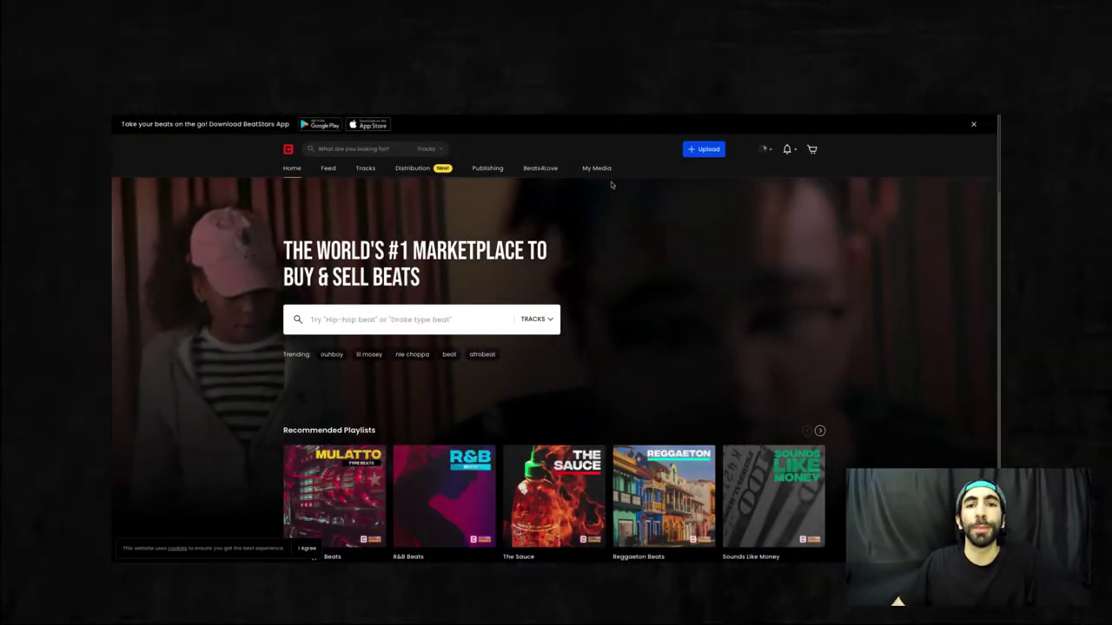
- Create a new player store from the Blaze Pro template under My Media > Players
{"action": "mouse_move", "coordinate": [596, 169]}
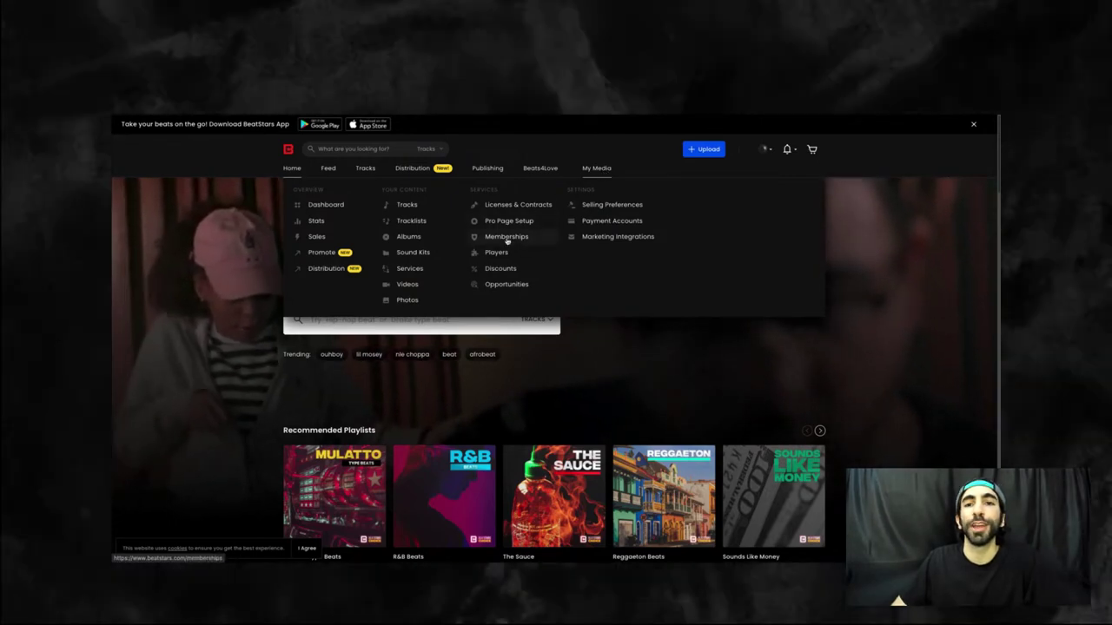
{"action": "left_click", "coordinate": [496, 252]}
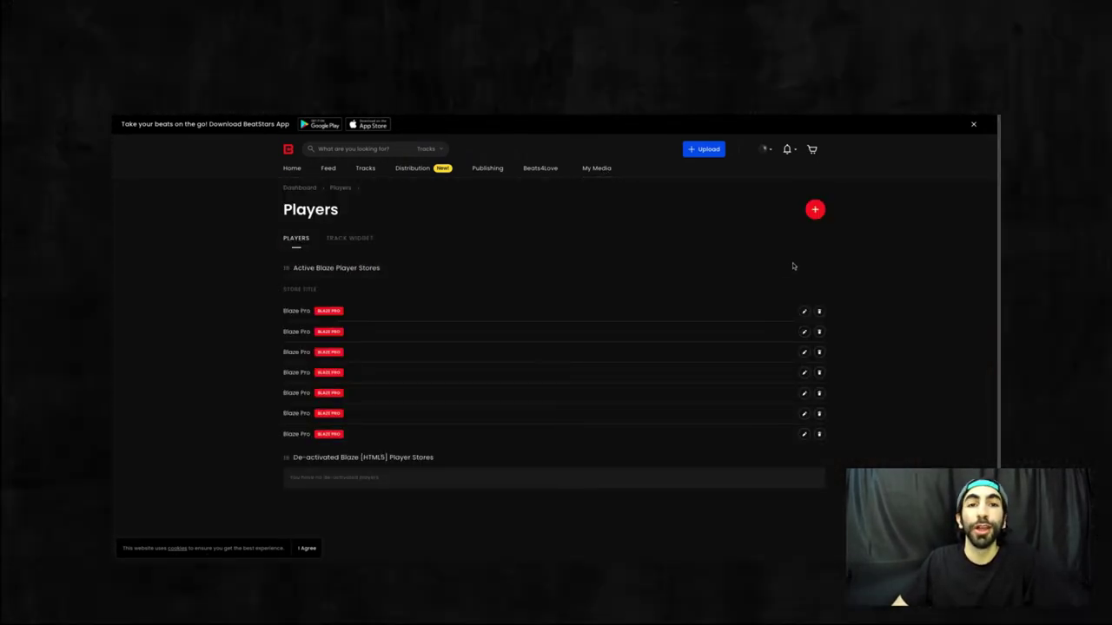
{"action": "left_click", "coordinate": [814, 211]}
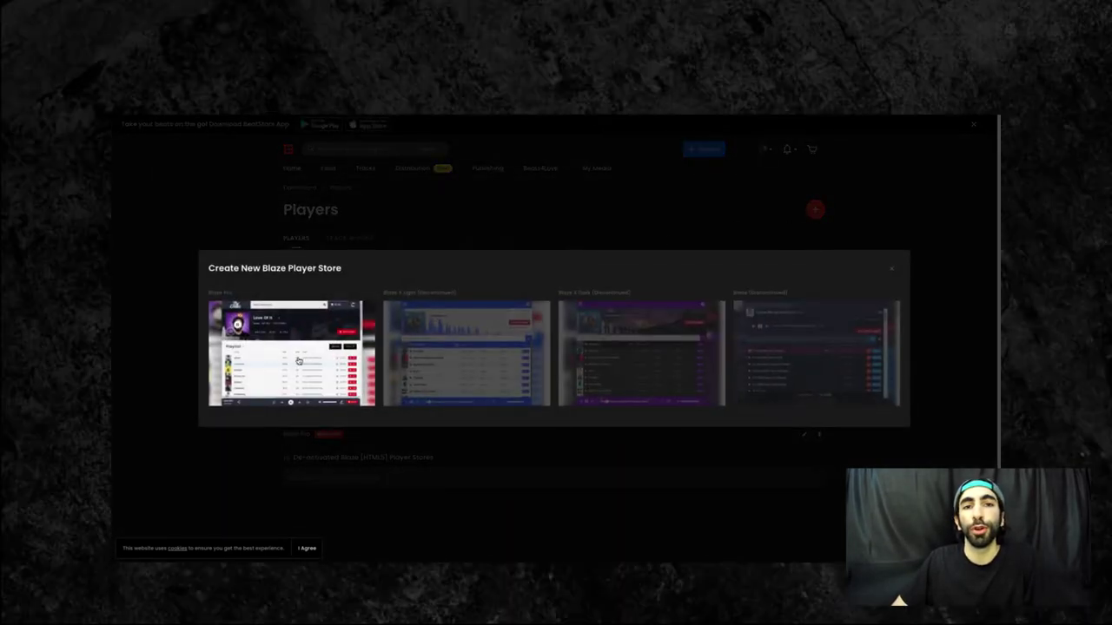
{"action": "left_click", "coordinate": [298, 359]}
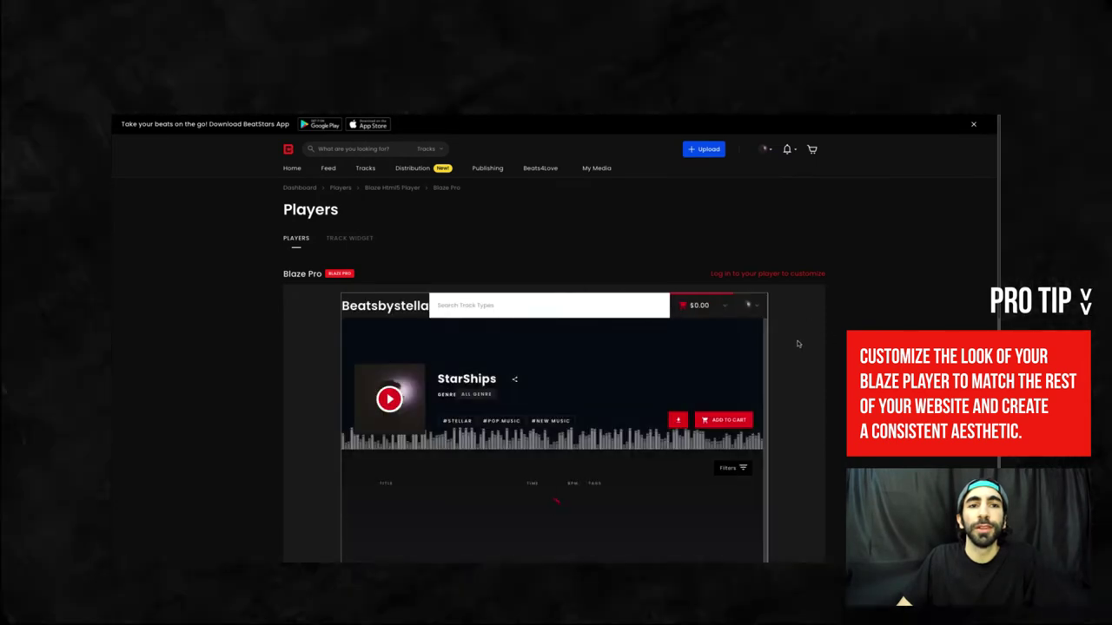
- Scroll down to the player preview and briefly open and close its account menu
{"action": "scroll", "coordinate": [803, 344], "scroll_direction": "down", "scroll_amount": 2}
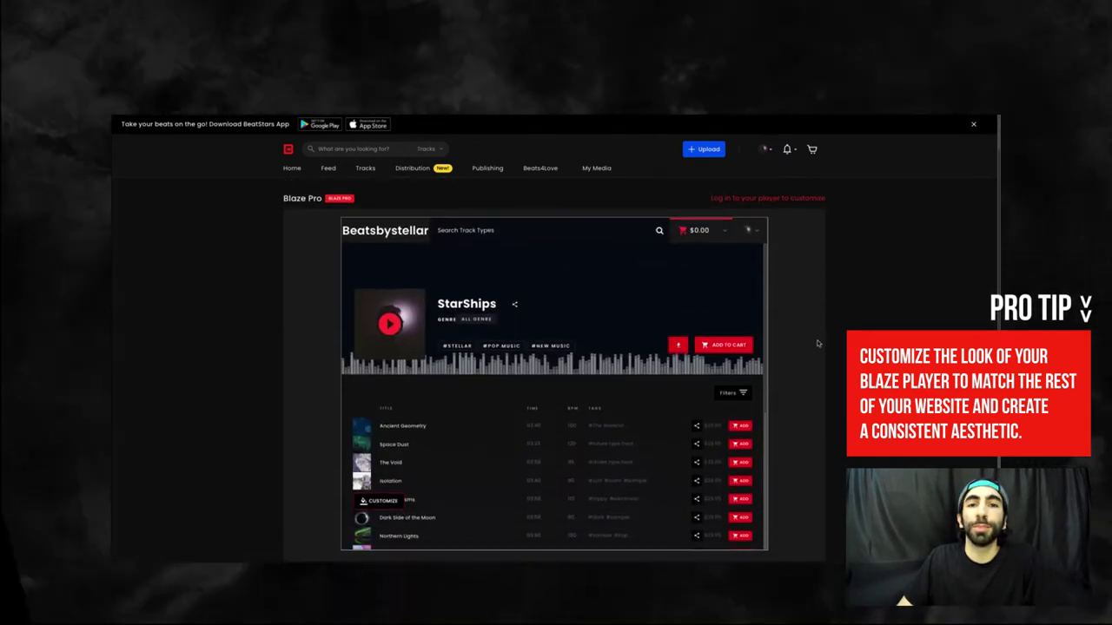
{"action": "scroll", "coordinate": [816, 344], "scroll_direction": "down", "scroll_amount": 1}
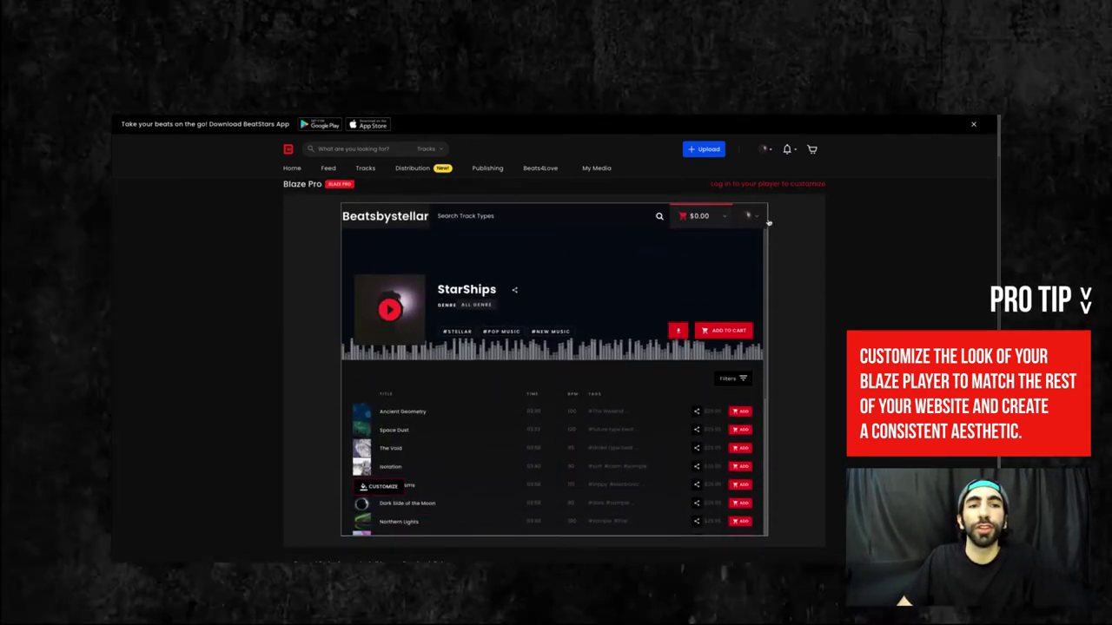
{"action": "left_click", "coordinate": [752, 217]}
{"action": "left_click", "coordinate": [753, 218]}
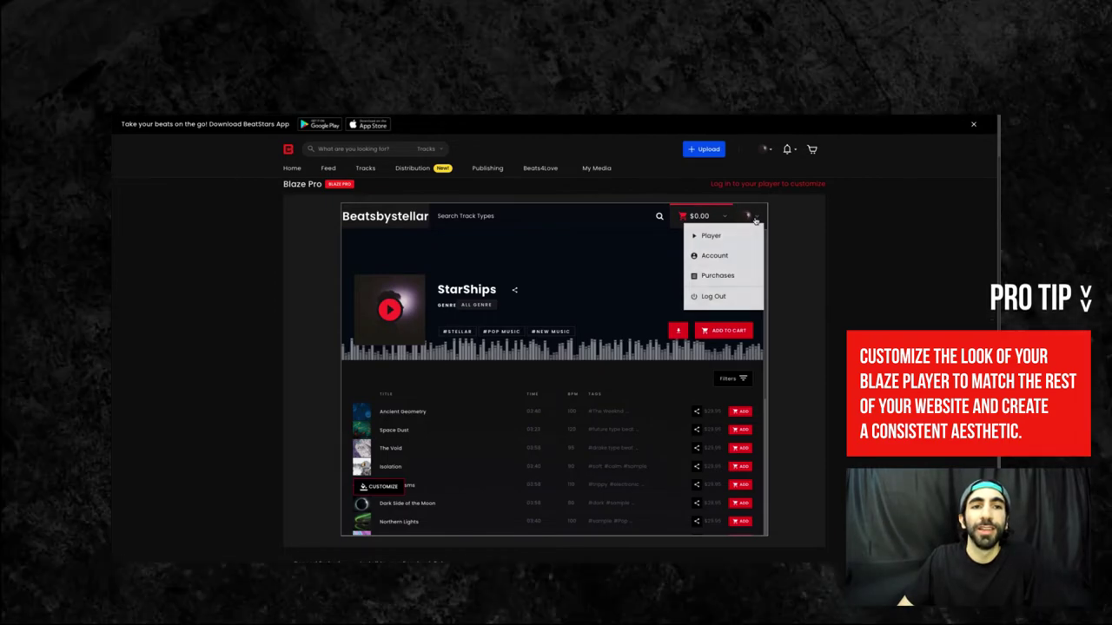
- Set the player's website logo text to 'tutorial' and update it
{"action": "left_click", "coordinate": [382, 487]}
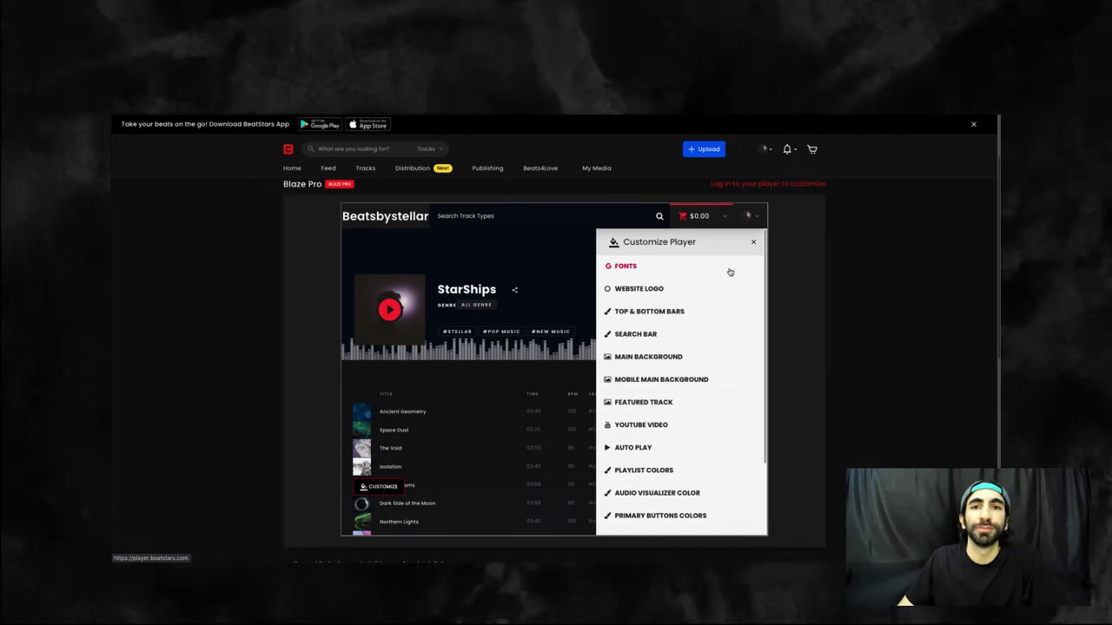
{"action": "left_click", "coordinate": [730, 272]}
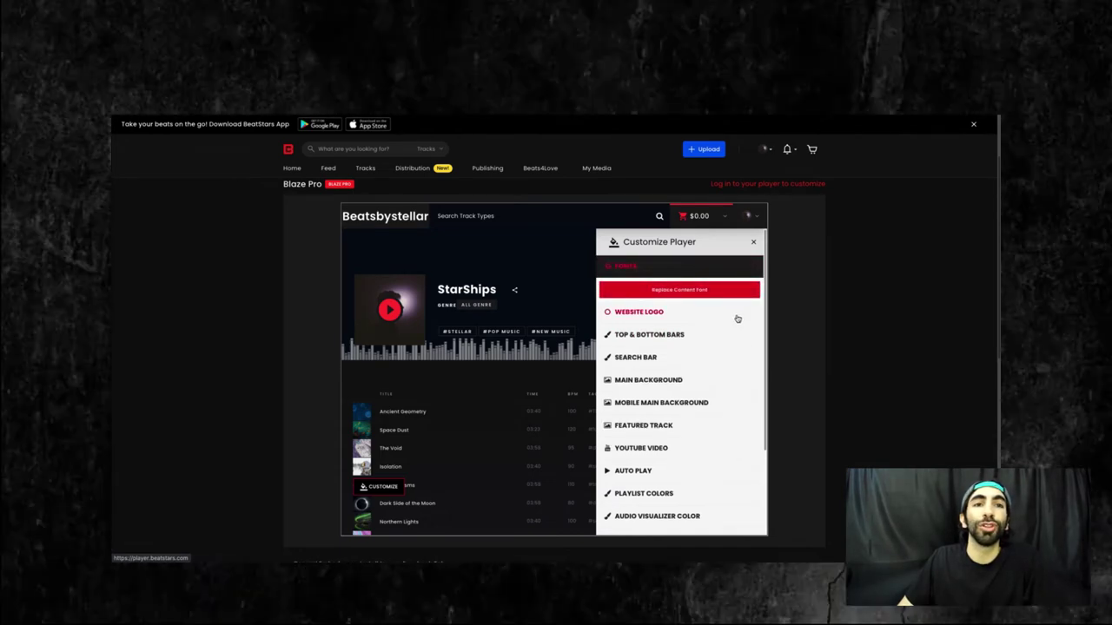
{"action": "left_click", "coordinate": [738, 316]}
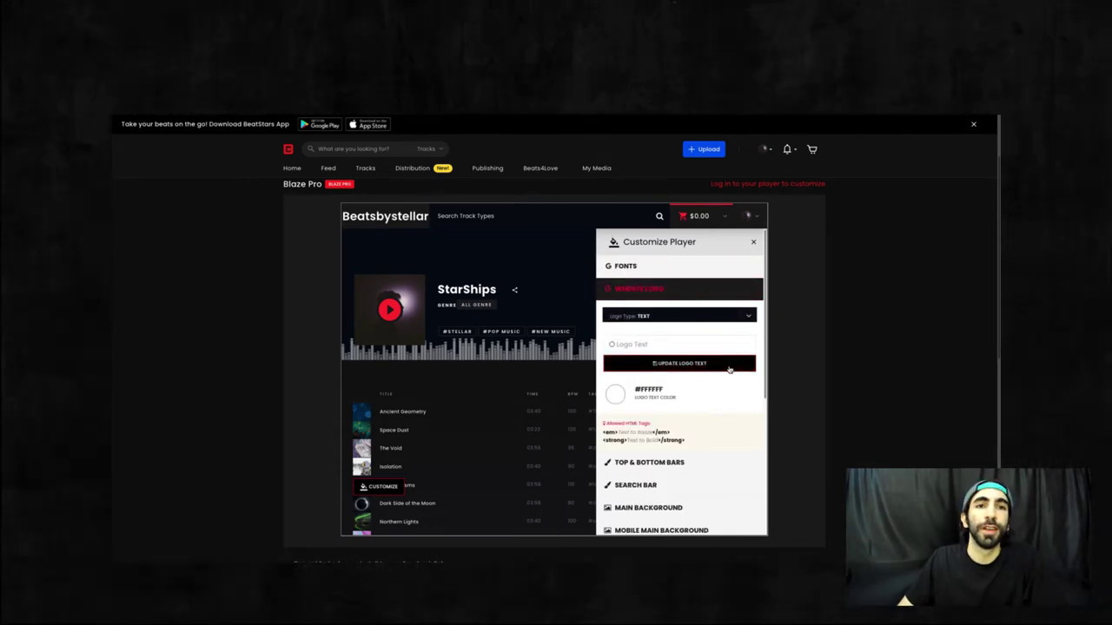
{"action": "left_click", "coordinate": [688, 330]}
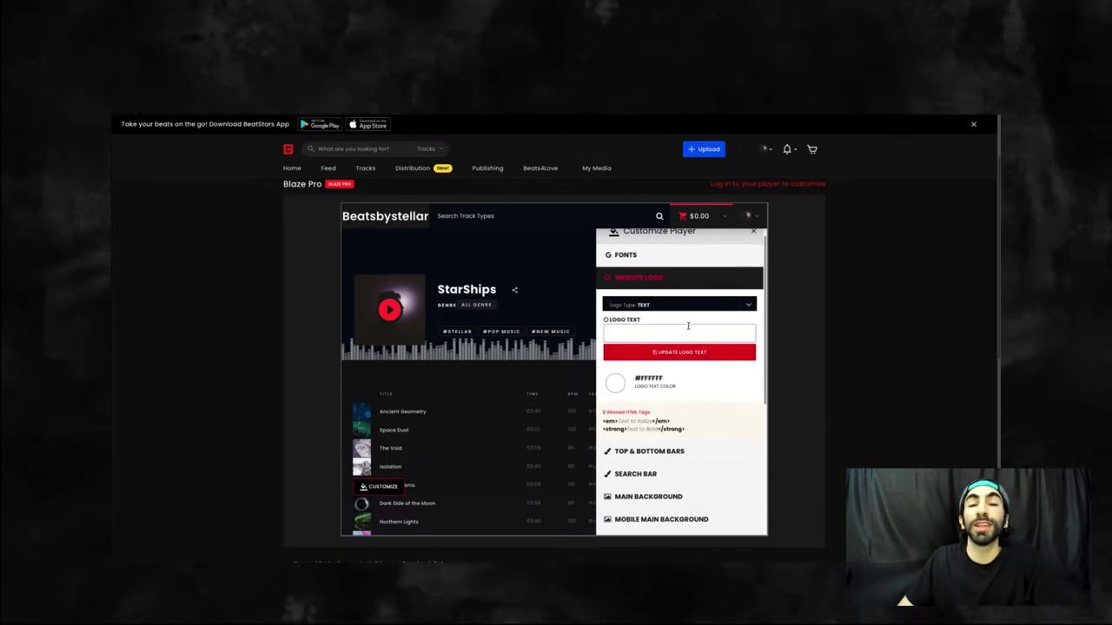
{"action": "type", "text": "tutorial"}
{"action": "left_click", "coordinate": [679, 352]}
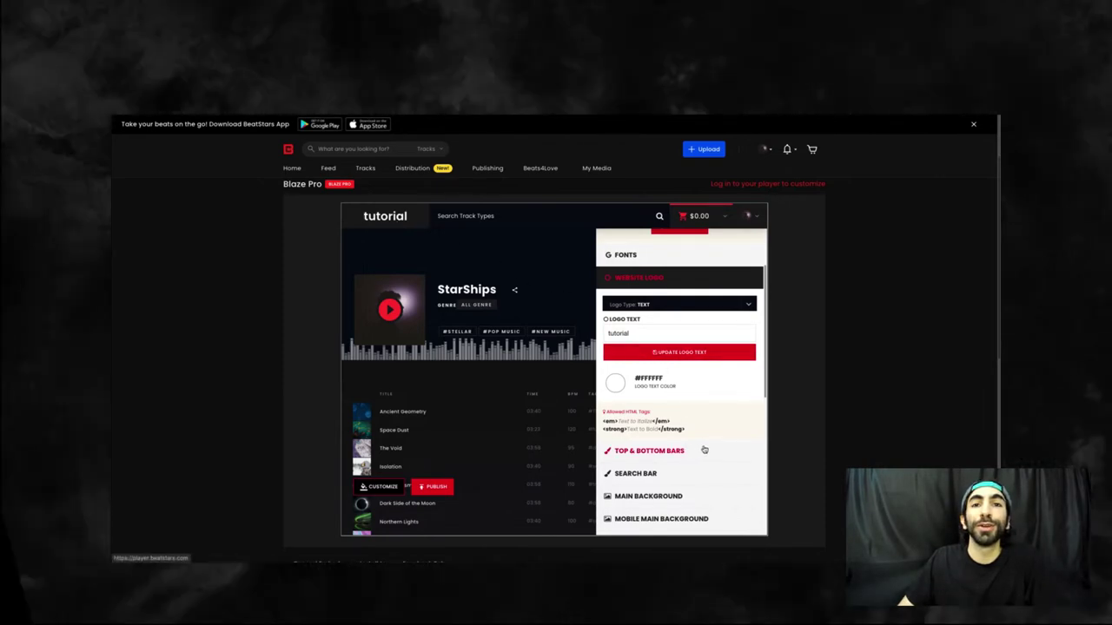
- Expand the Top & Bottom Bars and Search Bar colour settings to review them
{"action": "left_click", "coordinate": [707, 429]}
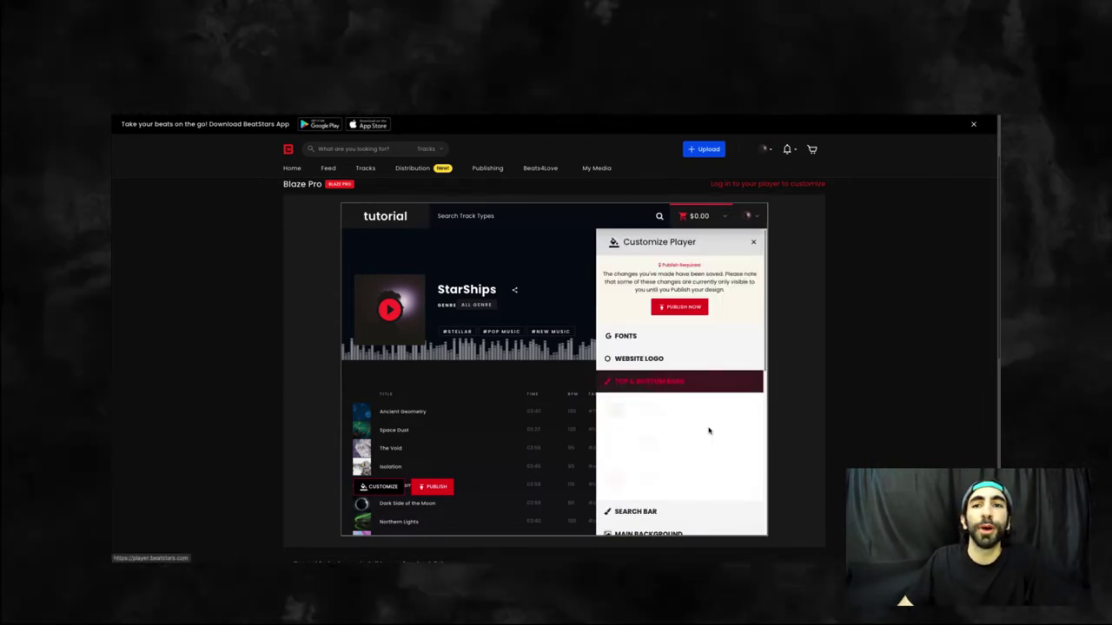
{"action": "scroll", "coordinate": [695, 432], "scroll_direction": "down", "scroll_amount": 1}
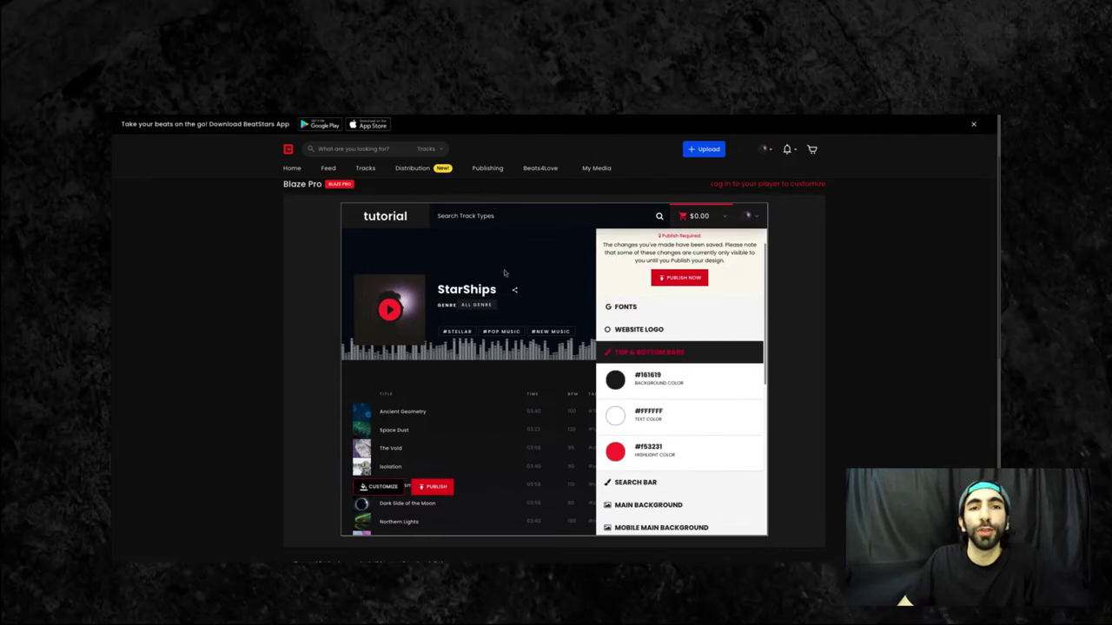
{"action": "left_click", "coordinate": [682, 490]}
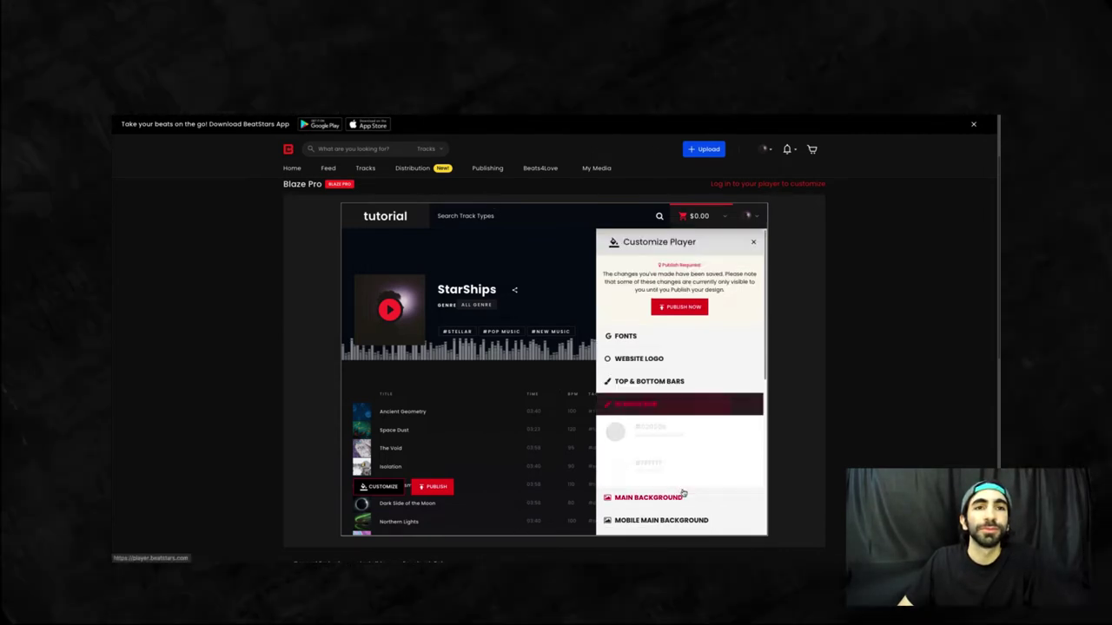
{"action": "scroll", "coordinate": [708, 469], "scroll_direction": "down", "scroll_amount": 3}
{"action": "scroll", "coordinate": [705, 465], "scroll_direction": "down", "scroll_amount": 1}
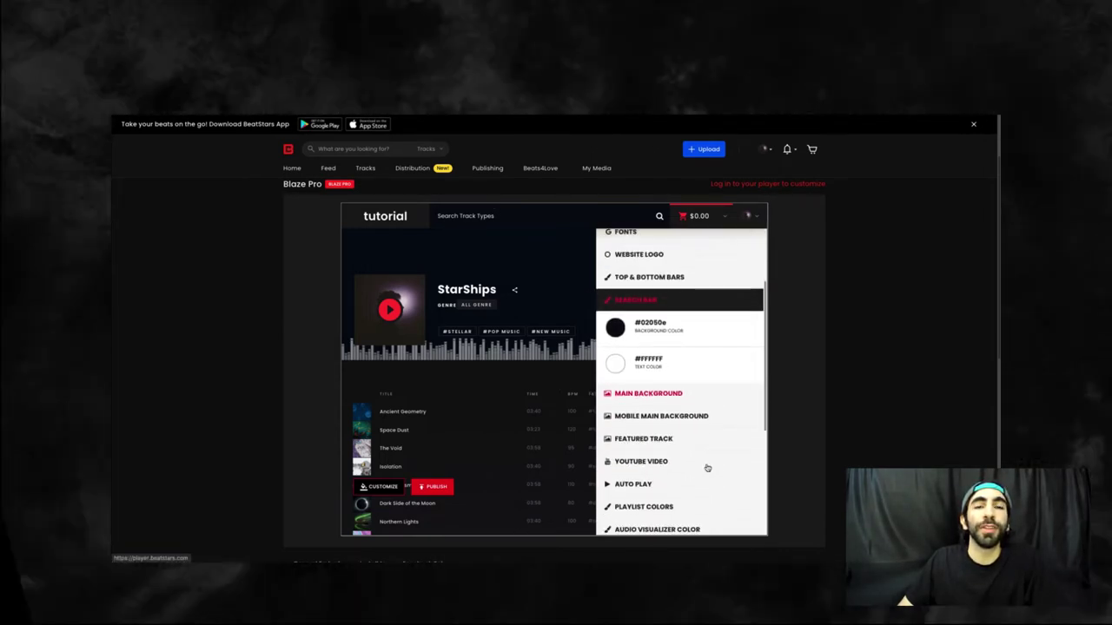
- Upload b.png as the Main Background, shift the crop band upward, and save the image
{"action": "left_click", "coordinate": [709, 379]}
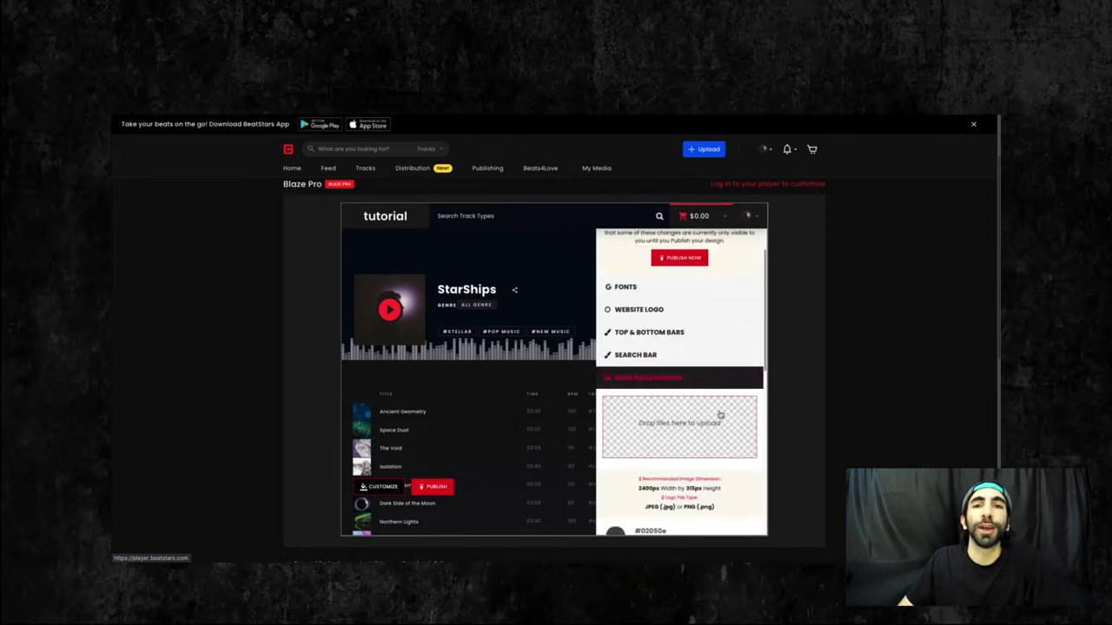
{"action": "scroll", "coordinate": [712, 389], "scroll_direction": "down", "scroll_amount": 2}
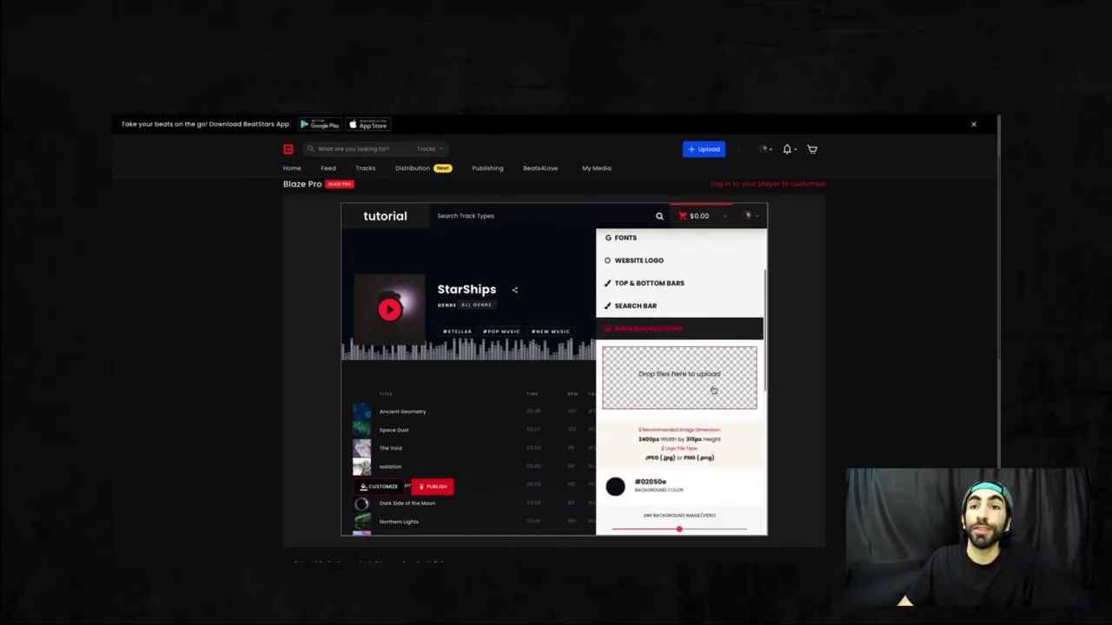
{"action": "left_click", "coordinate": [714, 390]}
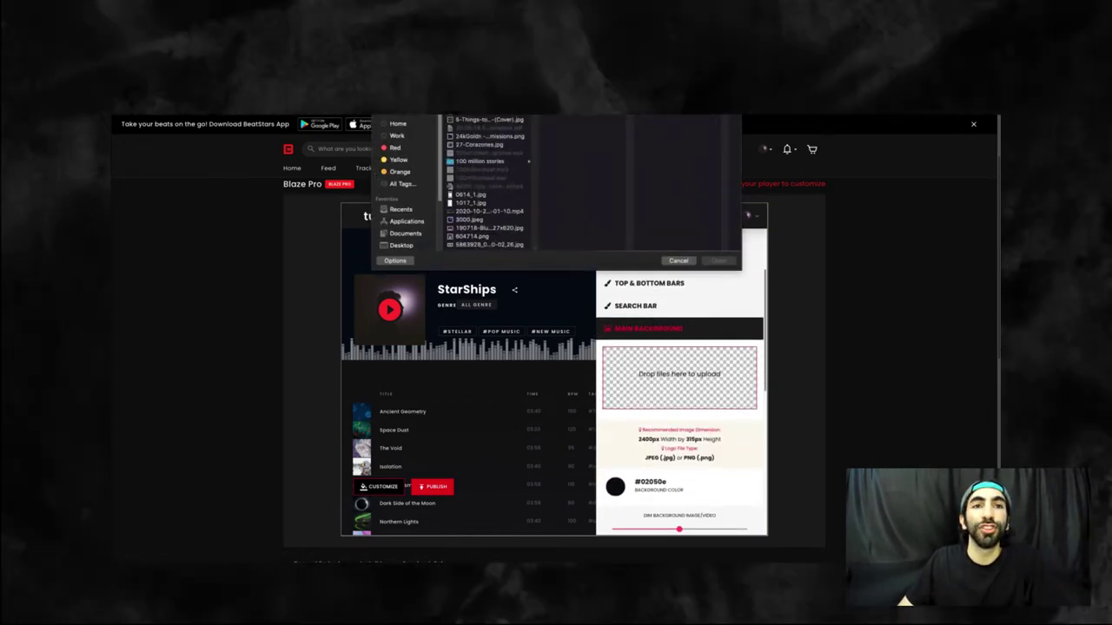
{"action": "left_click", "coordinate": [470, 119]}
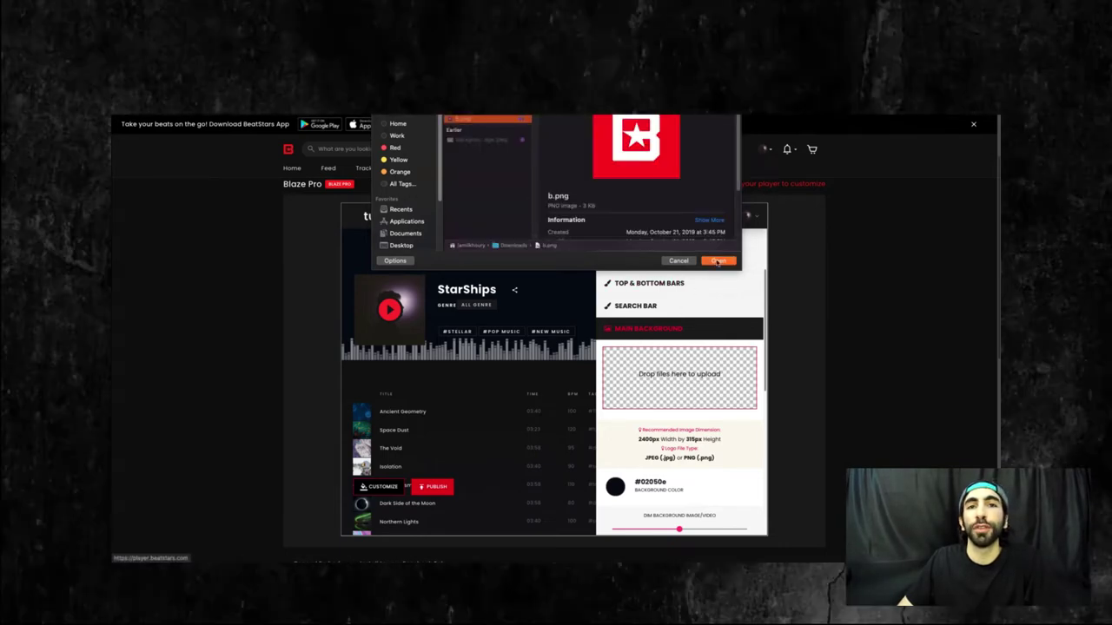
{"action": "left_click", "coordinate": [719, 261]}
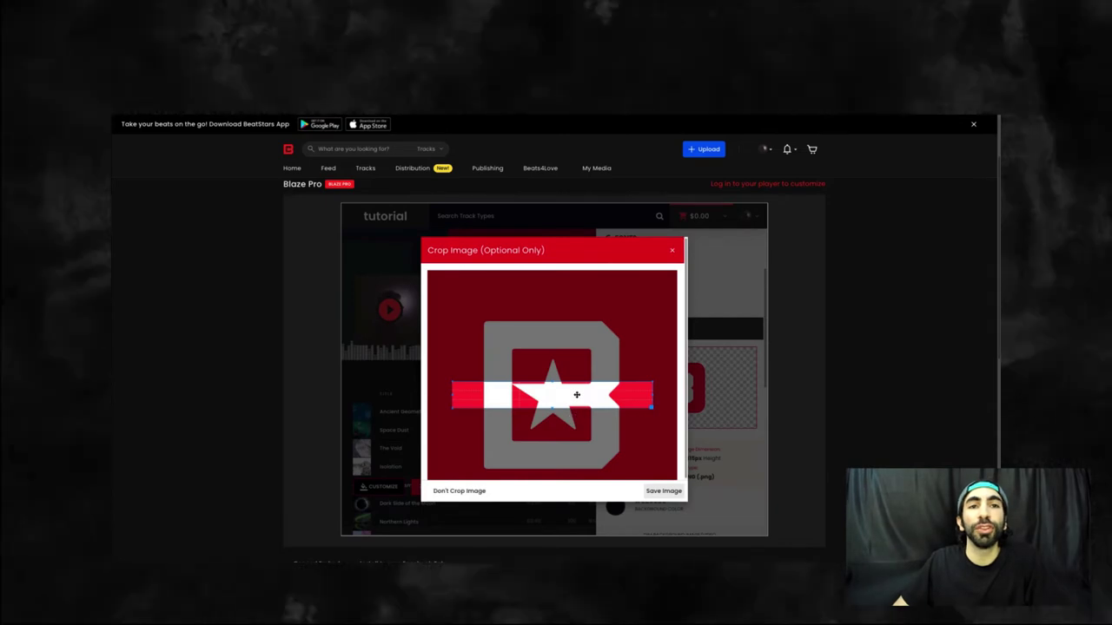
{"action": "left_click_drag", "start_coordinate": [579, 391], "coordinate": [575, 364]}
{"action": "left_click", "coordinate": [663, 490]}
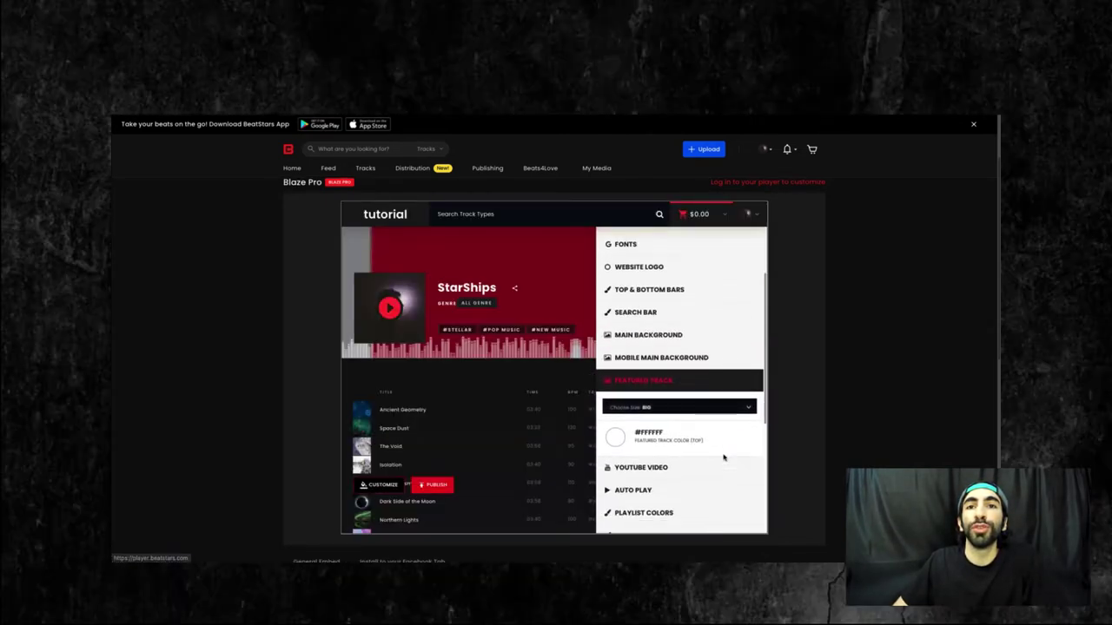
- Review the YouTube Video and Auto Play customization sections
{"action": "scroll", "coordinate": [723, 458], "scroll_direction": "down", "scroll_amount": 2}
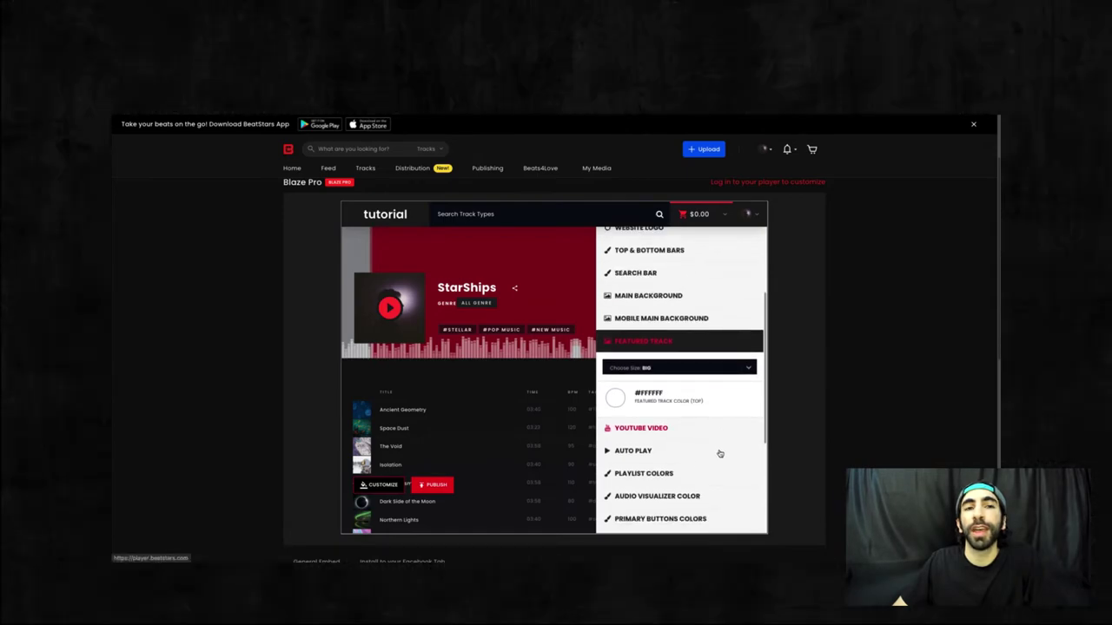
{"action": "left_click", "coordinate": [715, 419]}
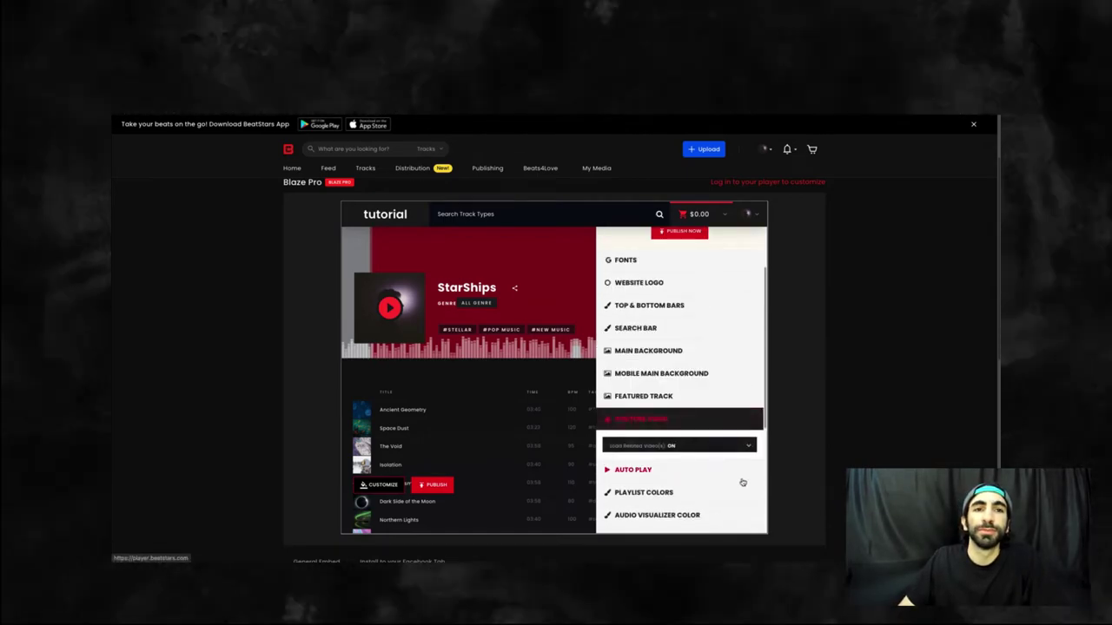
{"action": "scroll", "coordinate": [747, 470], "scroll_direction": "down", "scroll_amount": 1}
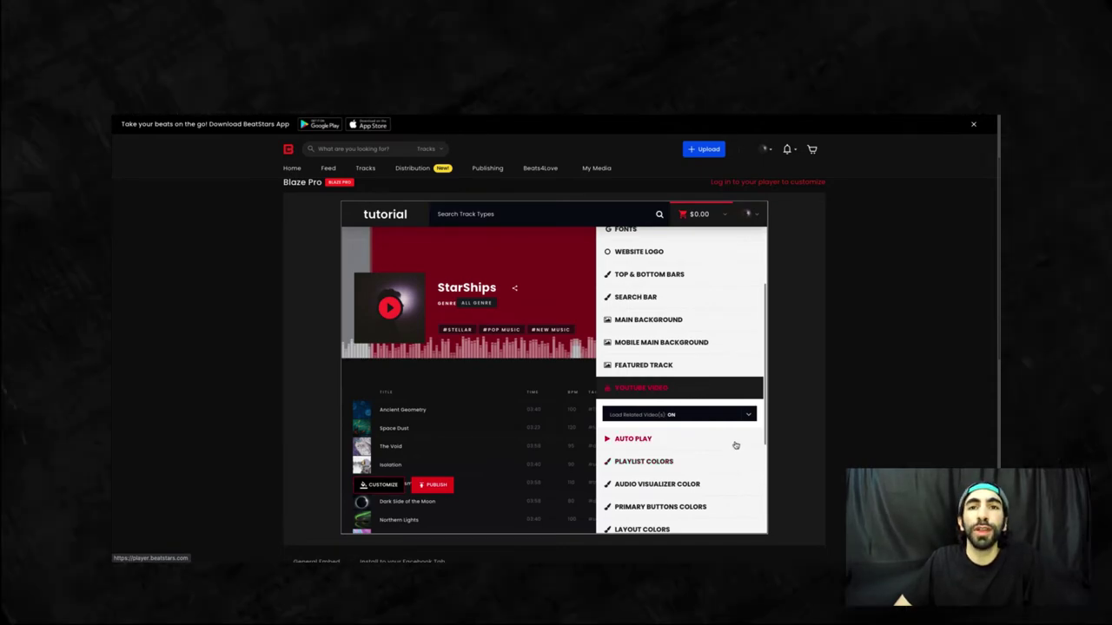
{"action": "left_click", "coordinate": [735, 441]}
{"action": "scroll", "coordinate": [730, 445], "scroll_direction": "down", "scroll_amount": 3}
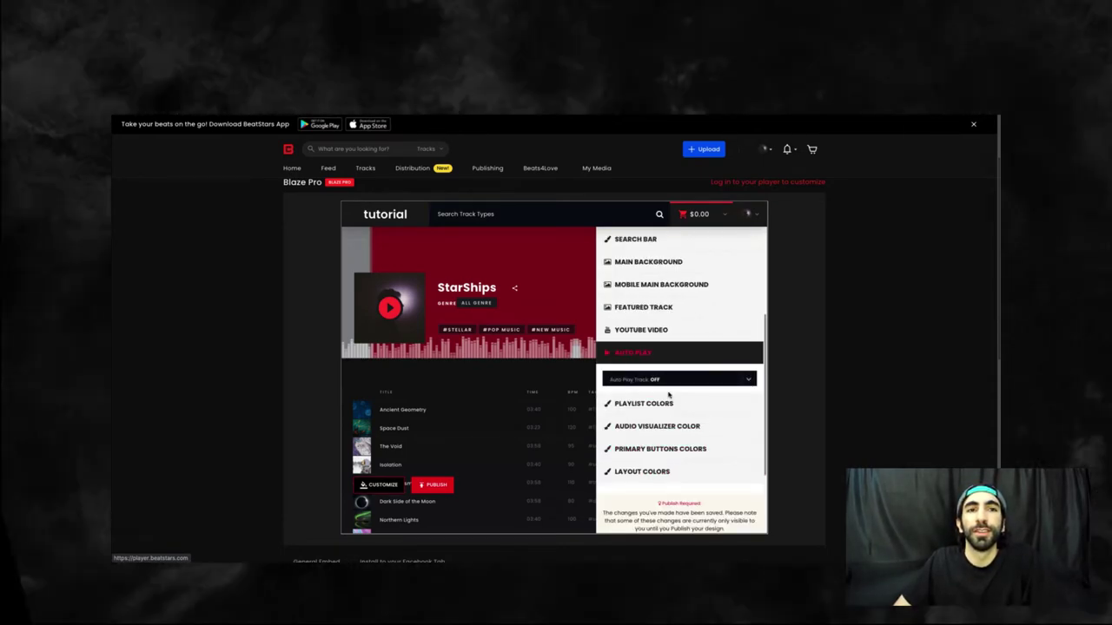
- Play StarShips in the preview, then show the audio visualizer colours #FFFFFF and #92e0fa
{"action": "left_click", "coordinate": [521, 382]}
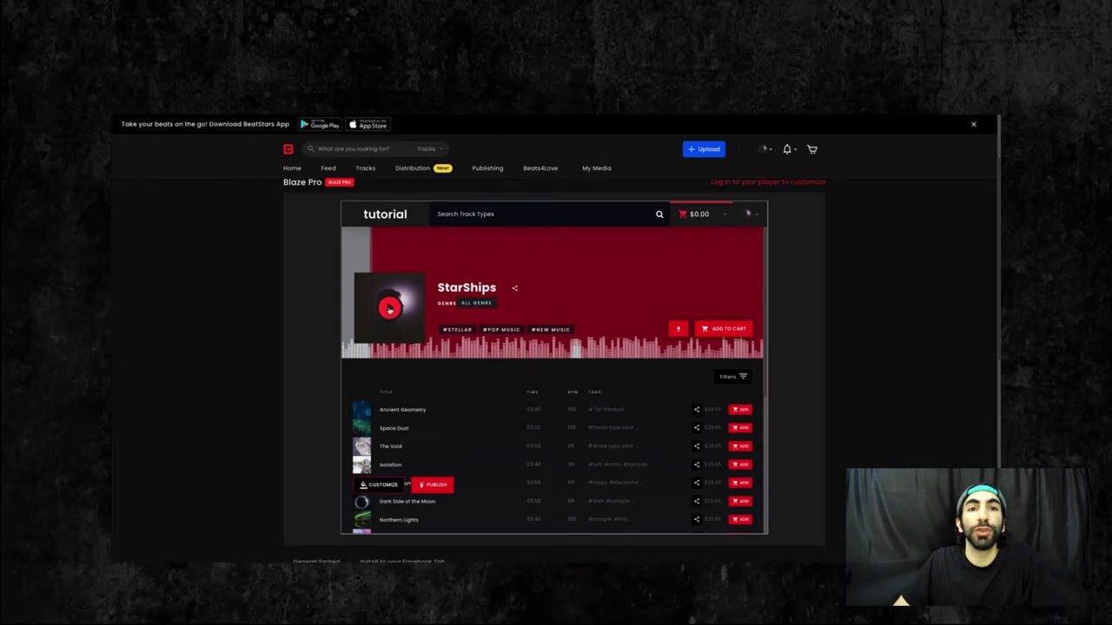
{"action": "left_click", "coordinate": [390, 311]}
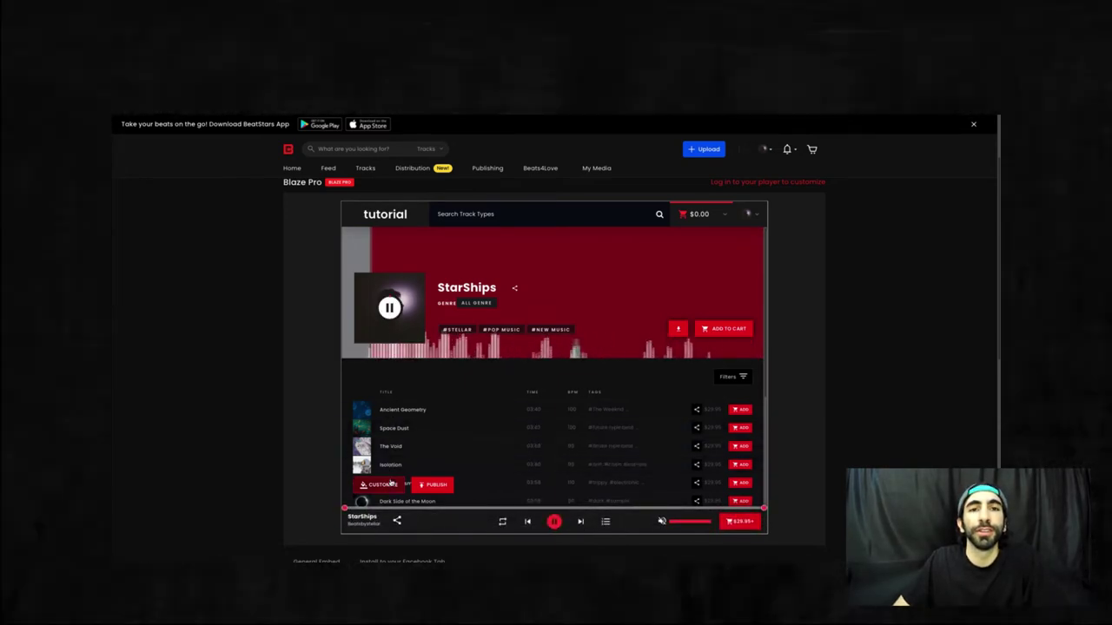
{"action": "left_click", "coordinate": [390, 485]}
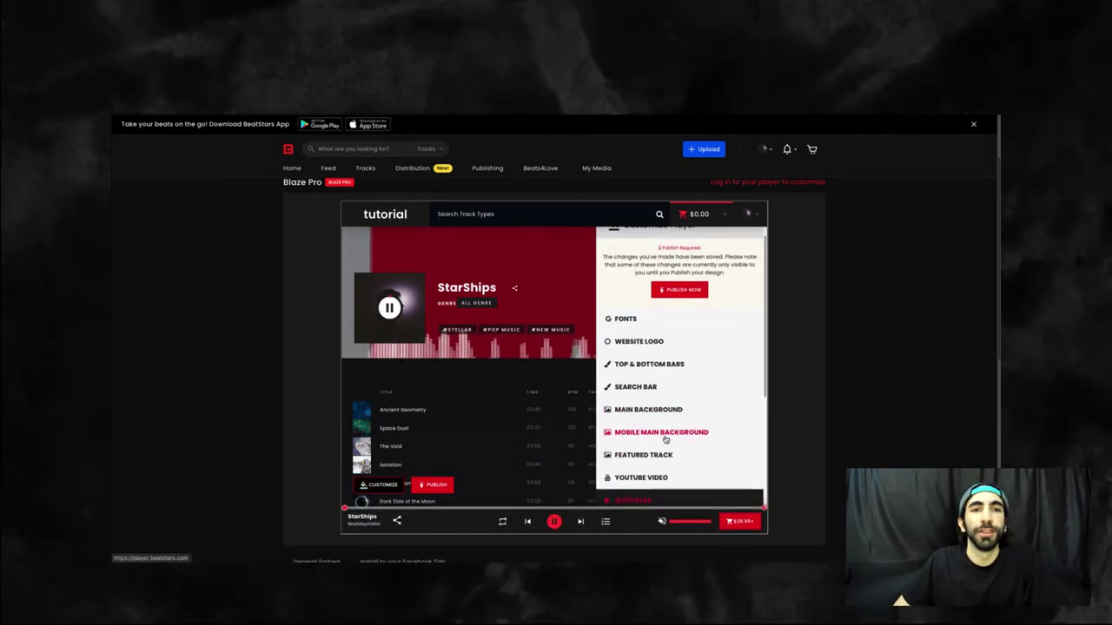
{"action": "scroll", "coordinate": [694, 440], "scroll_direction": "down", "scroll_amount": 2}
{"action": "left_click", "coordinate": [667, 430]}
{"action": "scroll", "coordinate": [643, 445], "scroll_direction": "down", "scroll_amount": 2}
{"action": "left_click", "coordinate": [647, 447]}
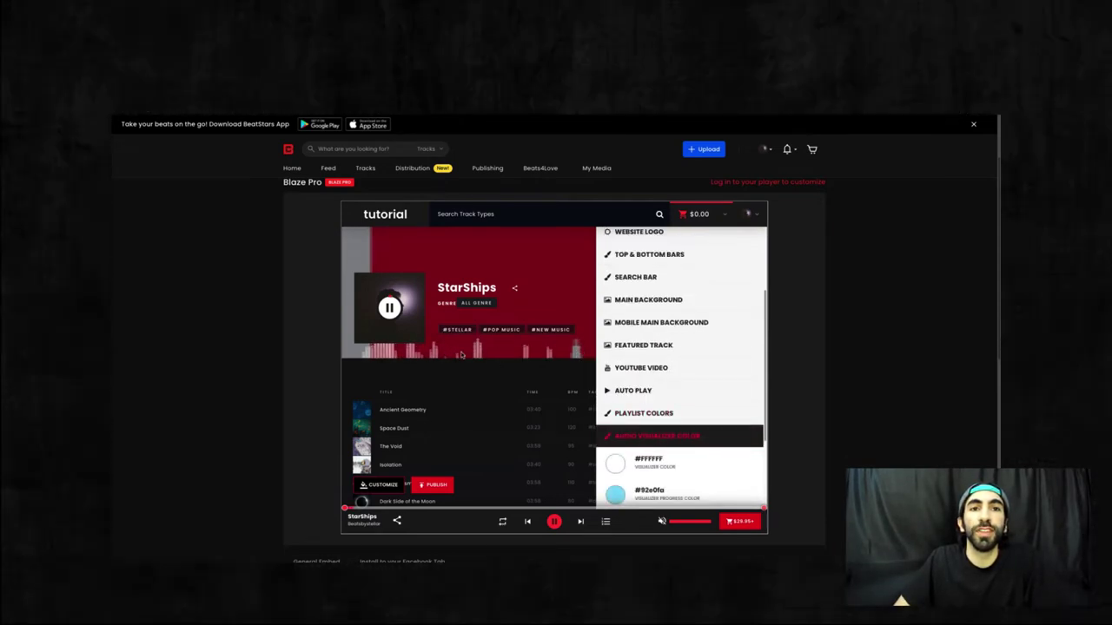
{"action": "scroll", "coordinate": [671, 465], "scroll_direction": "down", "scroll_amount": 3}
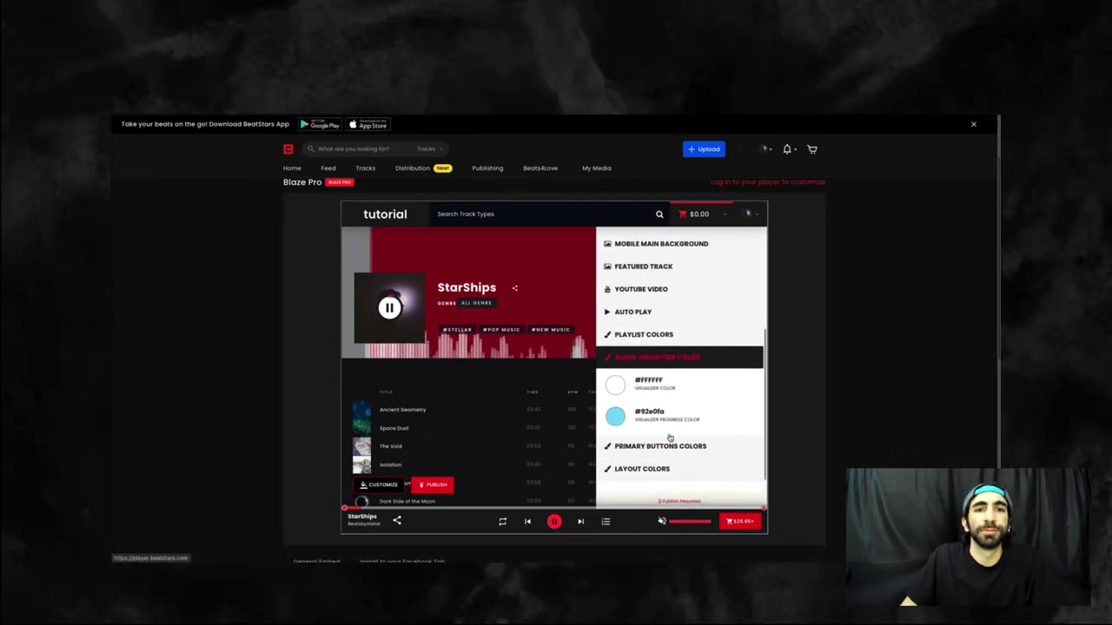
- Expand and review the Primary Buttons Colors and Layout Colors swatches in the Options panel
{"action": "left_click", "coordinate": [670, 439]}
{"action": "scroll", "coordinate": [691, 445], "scroll_direction": "down", "scroll_amount": 3}
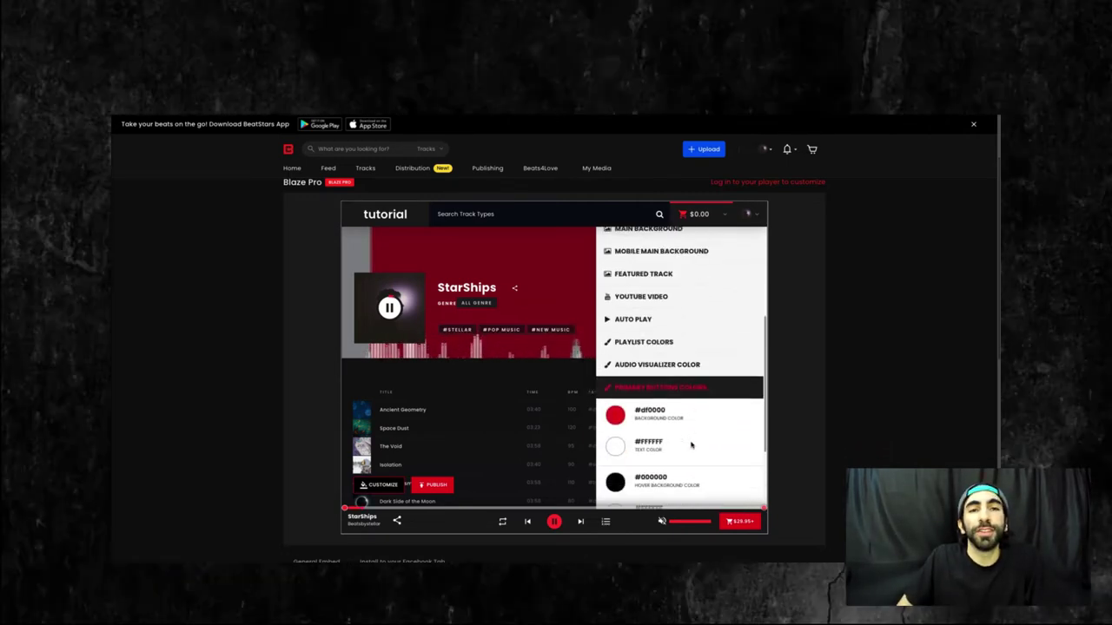
{"action": "scroll", "coordinate": [690, 419], "scroll_direction": "down", "scroll_amount": 1}
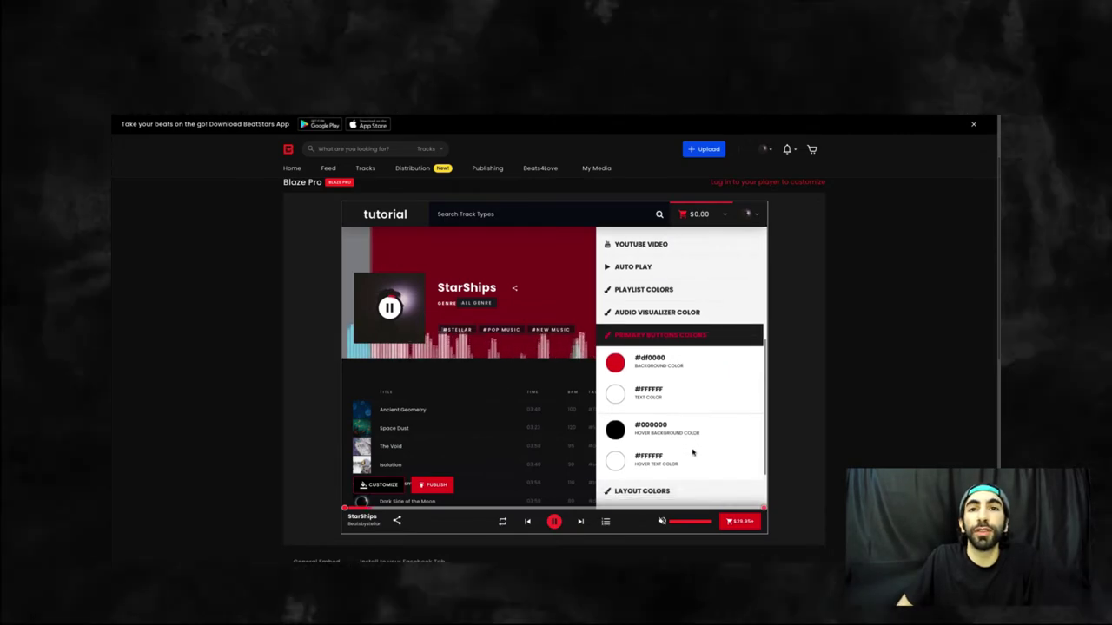
{"action": "scroll", "coordinate": [692, 452], "scroll_direction": "down", "scroll_amount": 2}
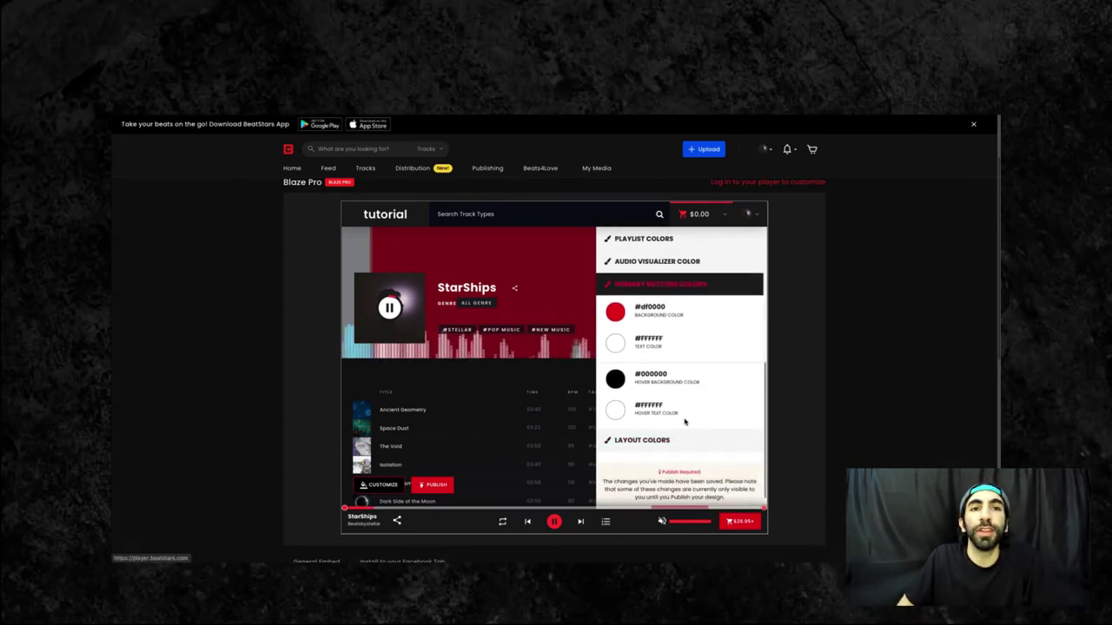
{"action": "left_click", "coordinate": [691, 442]}
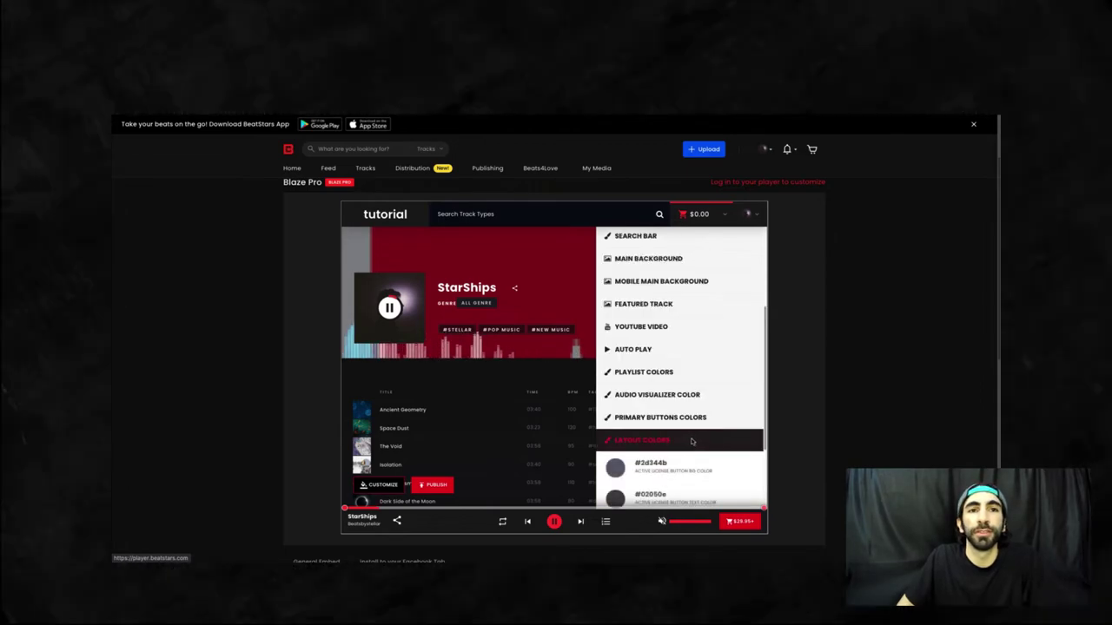
{"action": "scroll", "coordinate": [695, 435], "scroll_direction": "down", "scroll_amount": 2}
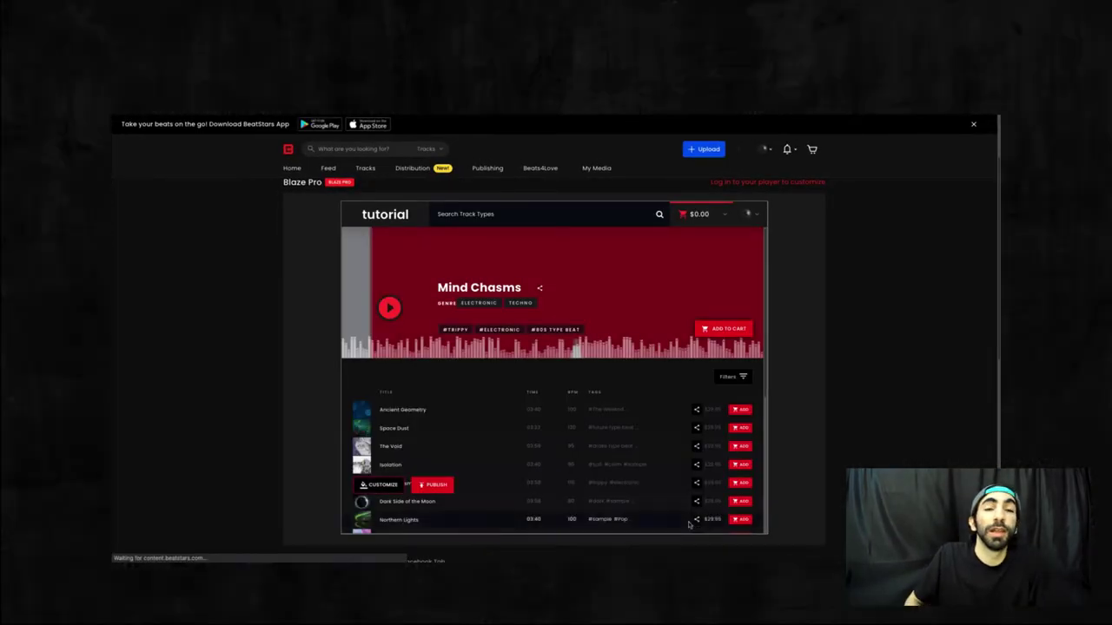
- Keep the Responsive with Fixed Maximum Width layout at 1024 × 800 and check the tracklist options
{"action": "scroll", "coordinate": [807, 422], "scroll_direction": "down", "scroll_amount": 1}
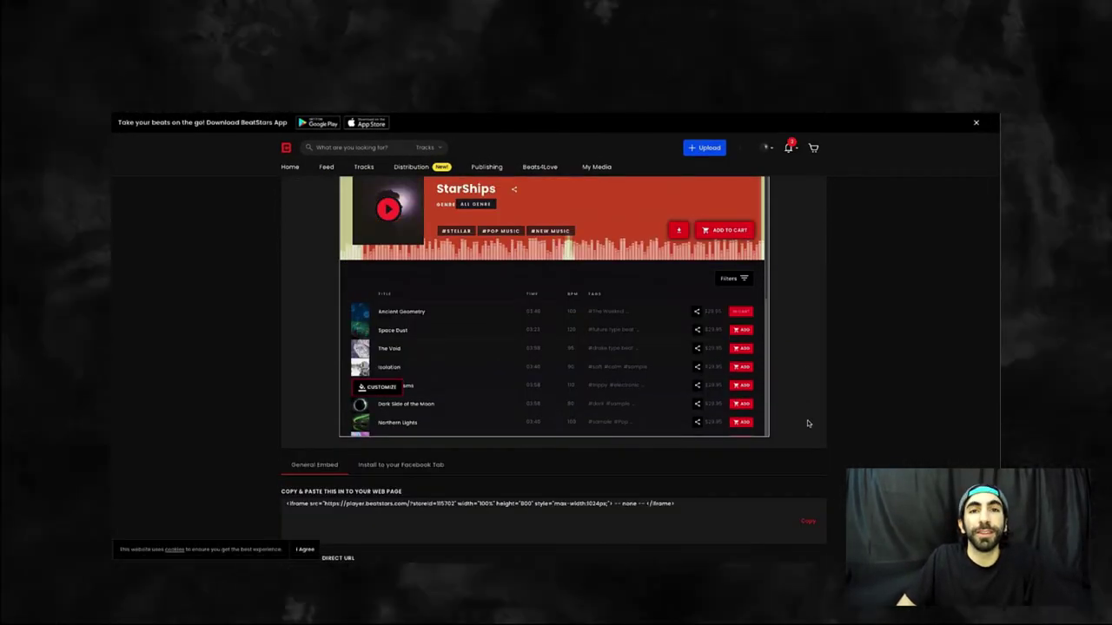
{"action": "scroll", "coordinate": [806, 422], "scroll_direction": "down", "scroll_amount": 3}
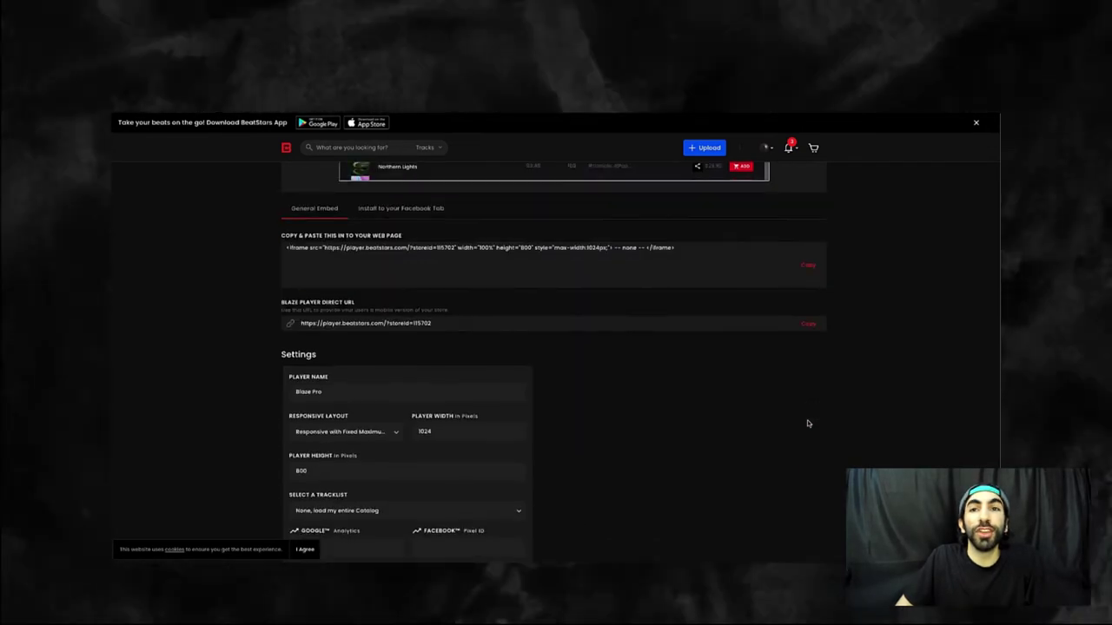
{"action": "scroll", "coordinate": [807, 423], "scroll_direction": "down", "scroll_amount": 1}
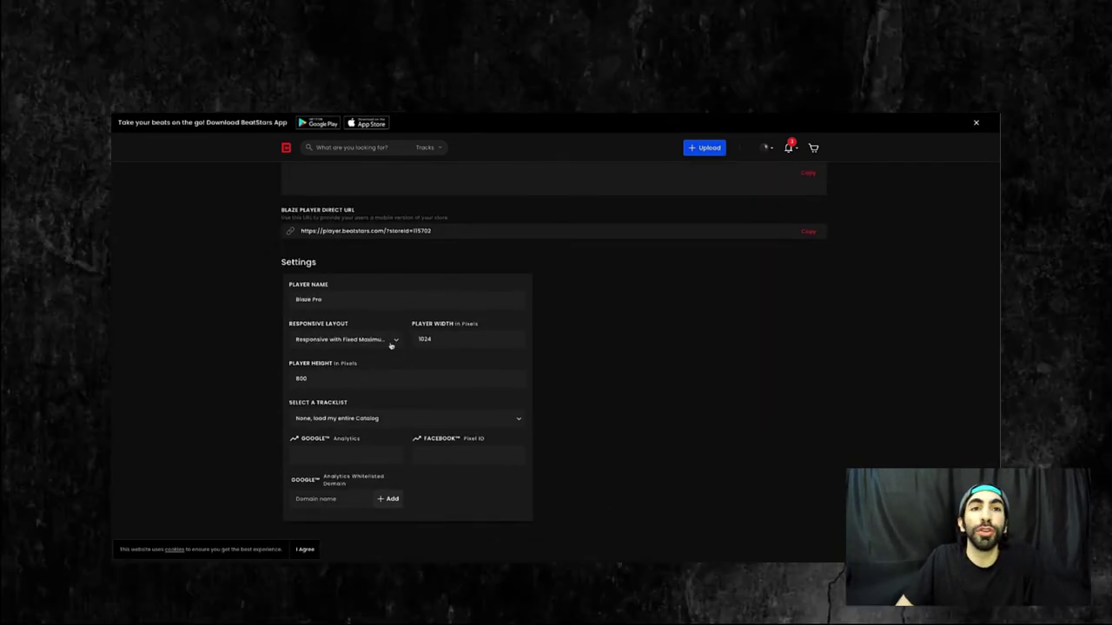
{"action": "left_click", "coordinate": [391, 341]}
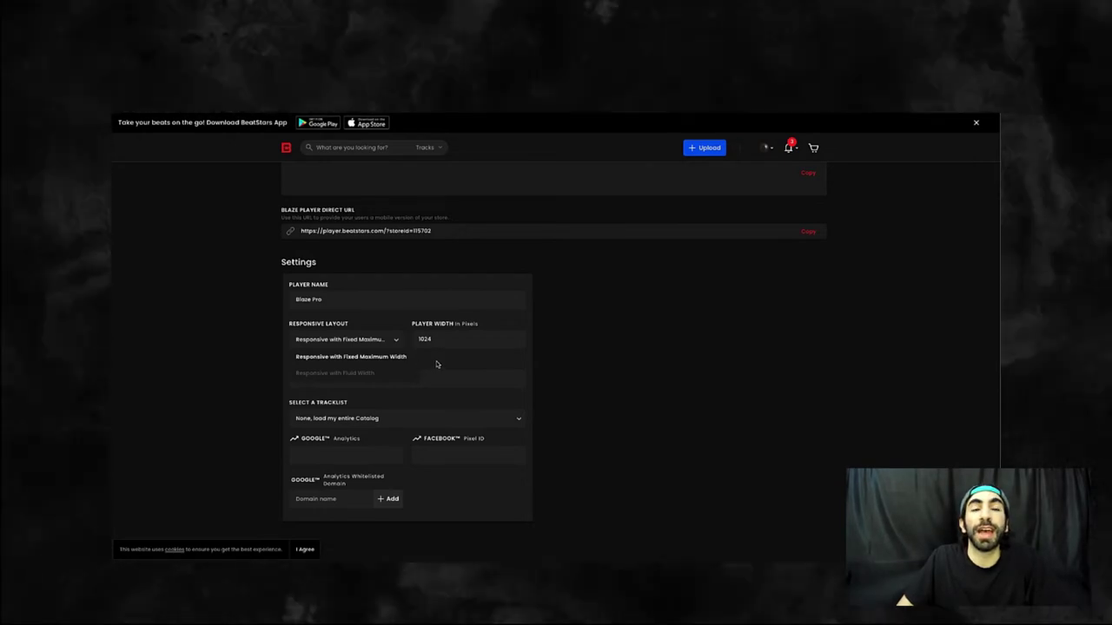
{"action": "left_click", "coordinate": [436, 365]}
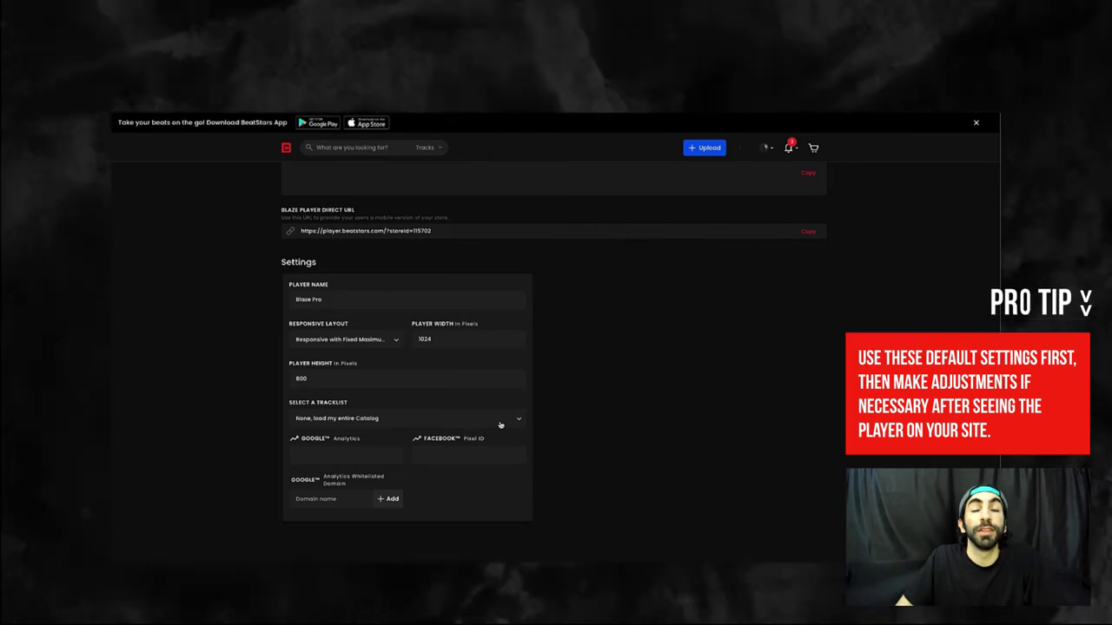
{"action": "left_click", "coordinate": [500, 422]}
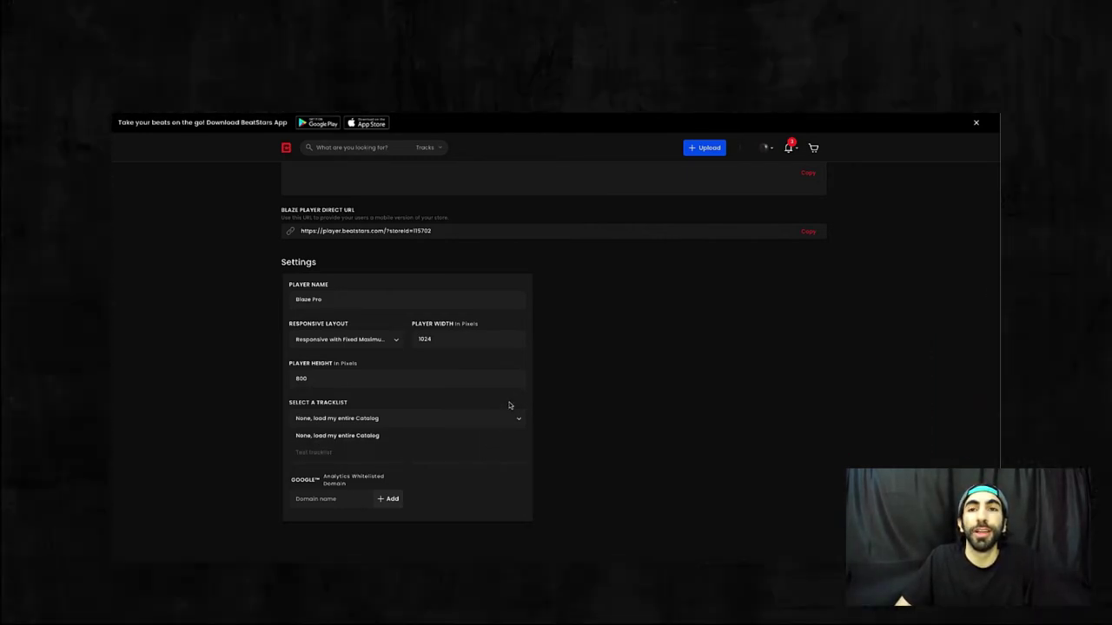
{"action": "left_click", "coordinate": [510, 405]}
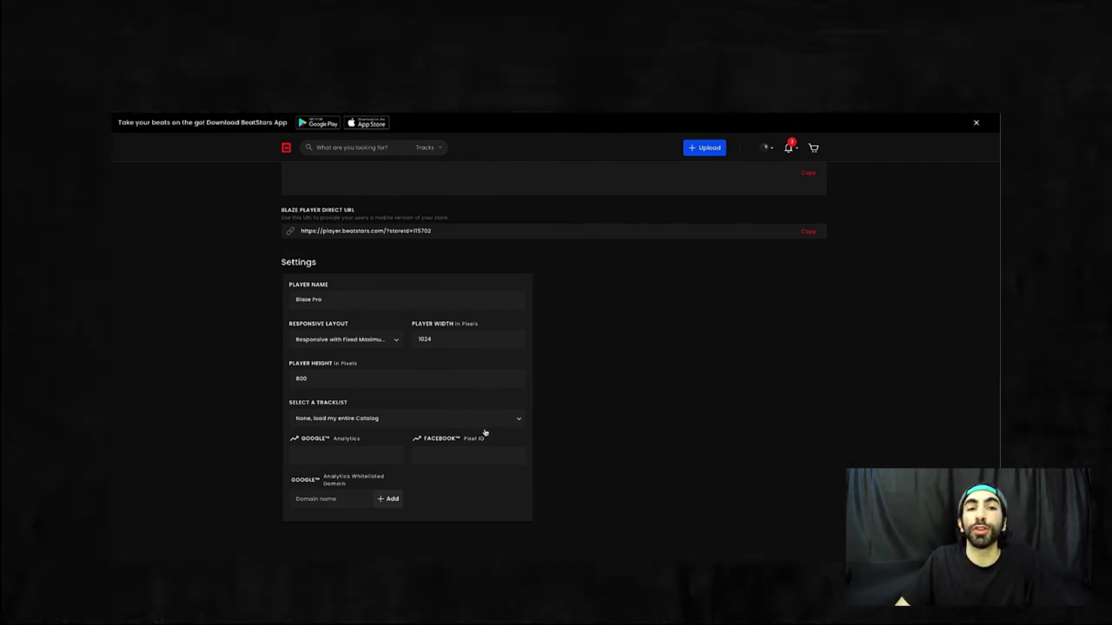
{"action": "left_click", "coordinate": [486, 421]}
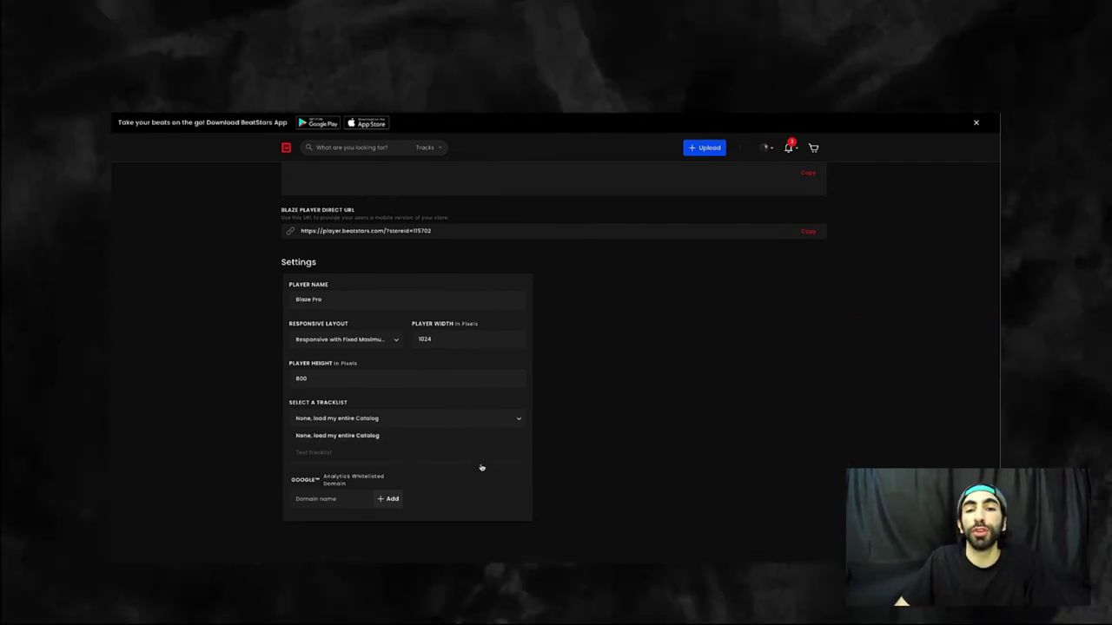
{"action": "left_click", "coordinate": [482, 484]}
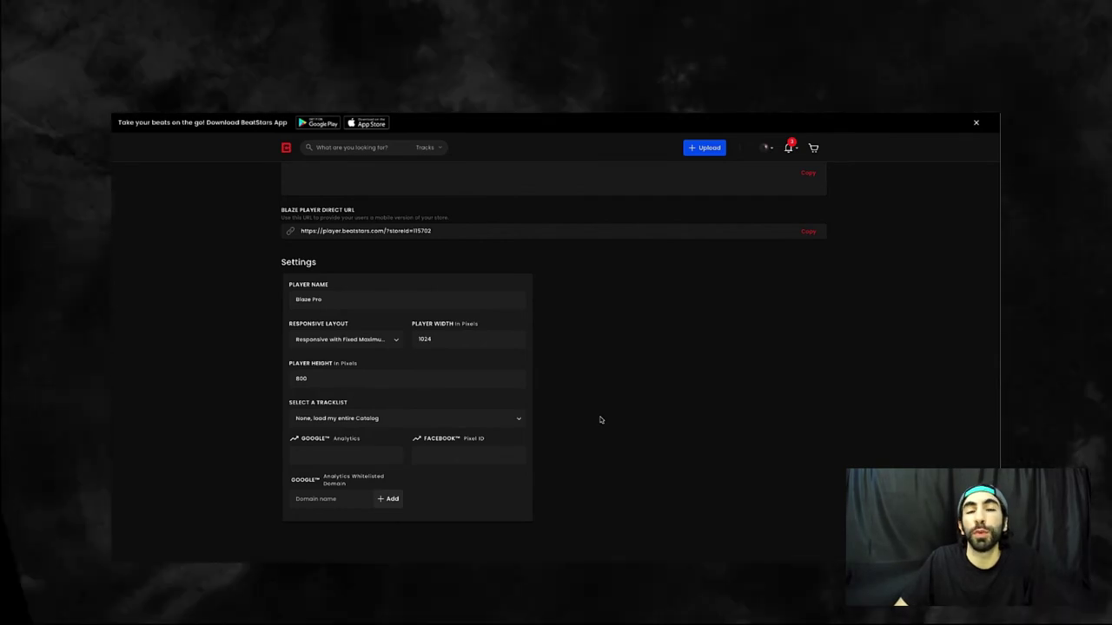
{"action": "scroll", "coordinate": [596, 418], "scroll_direction": "up", "scroll_amount": 5}
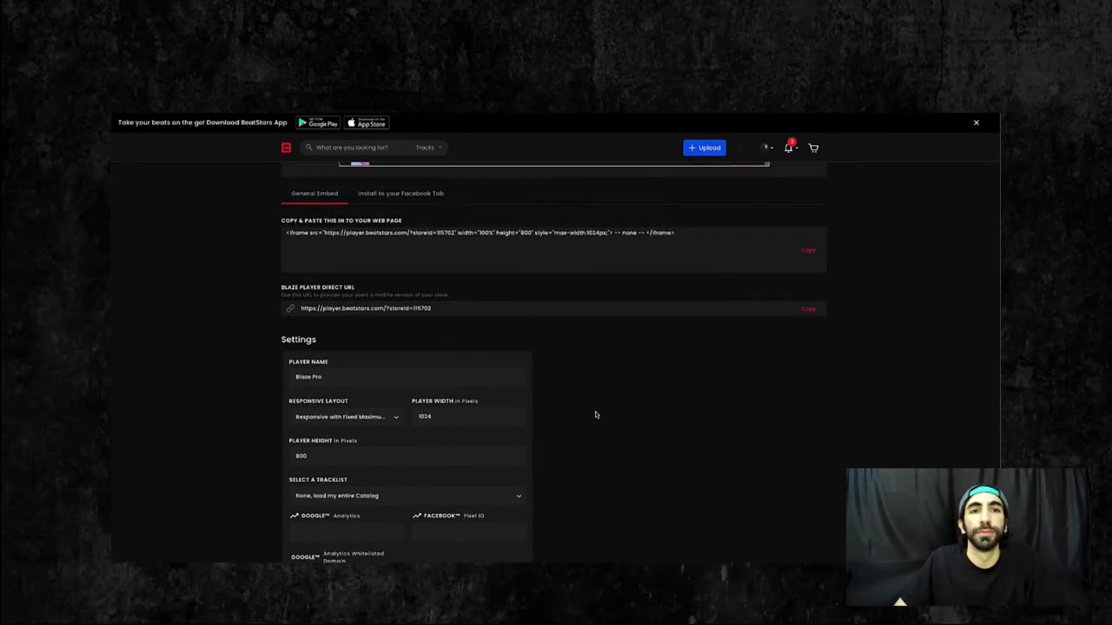
- Copy the Blaze Player Direct URL and check it in a tab, then copy the iframe embed code
{"action": "scroll", "coordinate": [596, 415], "scroll_direction": "down", "scroll_amount": 1}
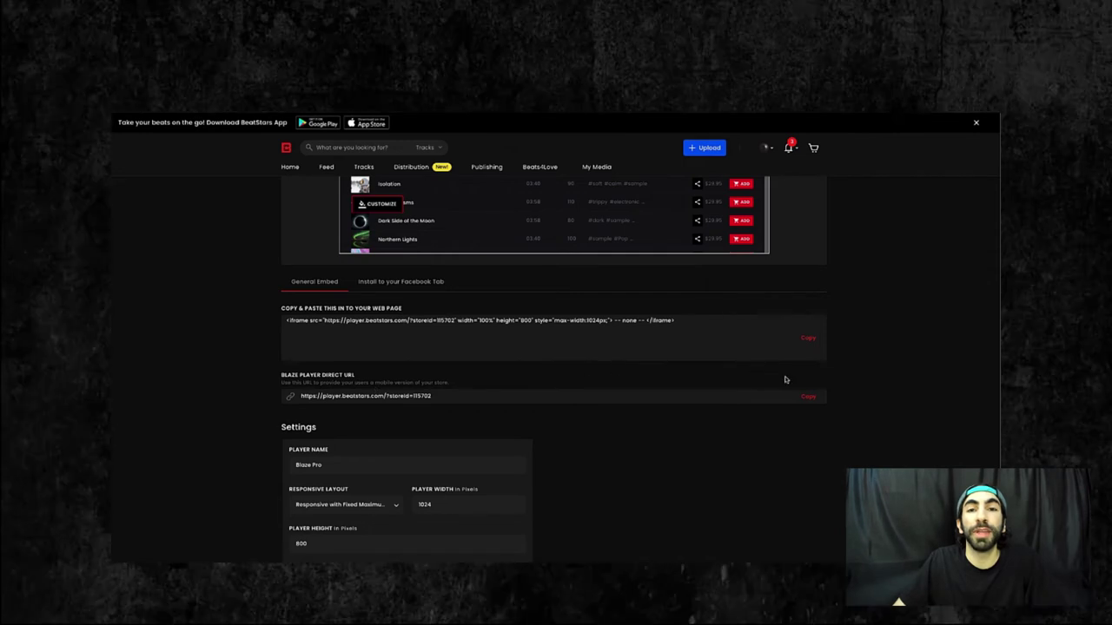
{"action": "left_click", "coordinate": [808, 399]}
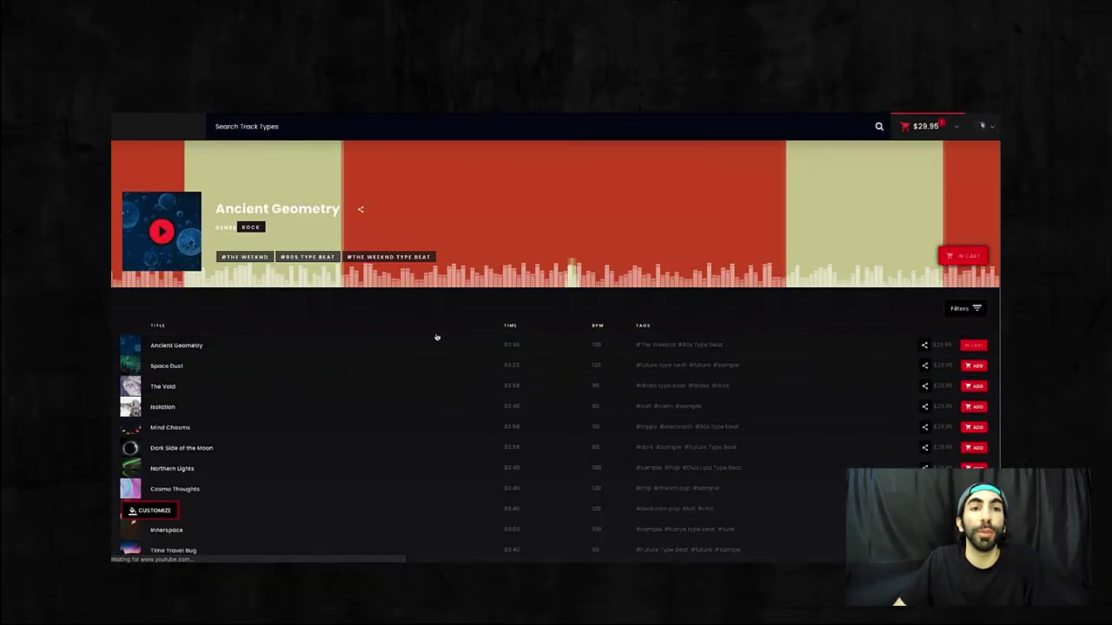
{"action": "scroll", "coordinate": [437, 447], "scroll_direction": "down", "scroll_amount": 3}
{"action": "scroll", "coordinate": [441, 369], "scroll_direction": "down", "scroll_amount": 1}
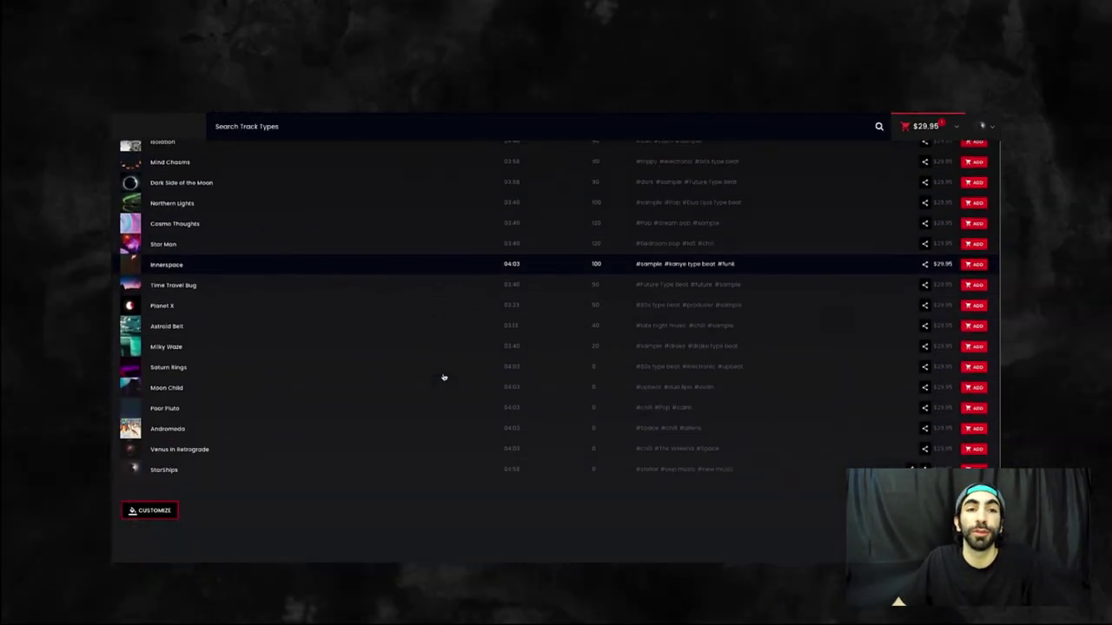
{"action": "scroll", "coordinate": [459, 408], "scroll_direction": "up", "scroll_amount": 3}
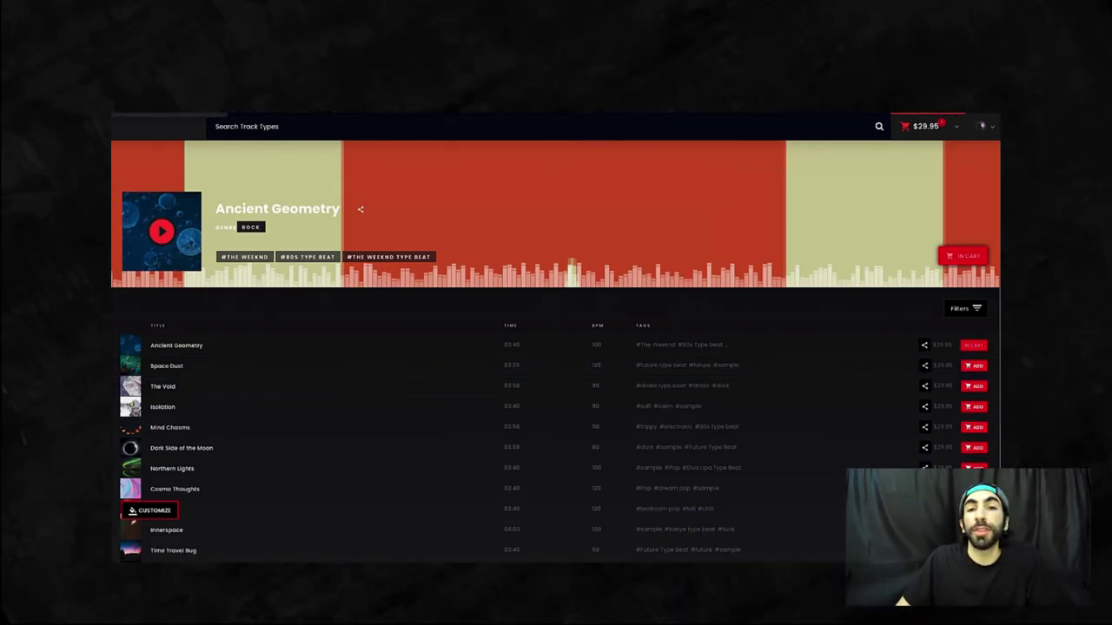
{"action": "key", "text": "ctrl+w"}
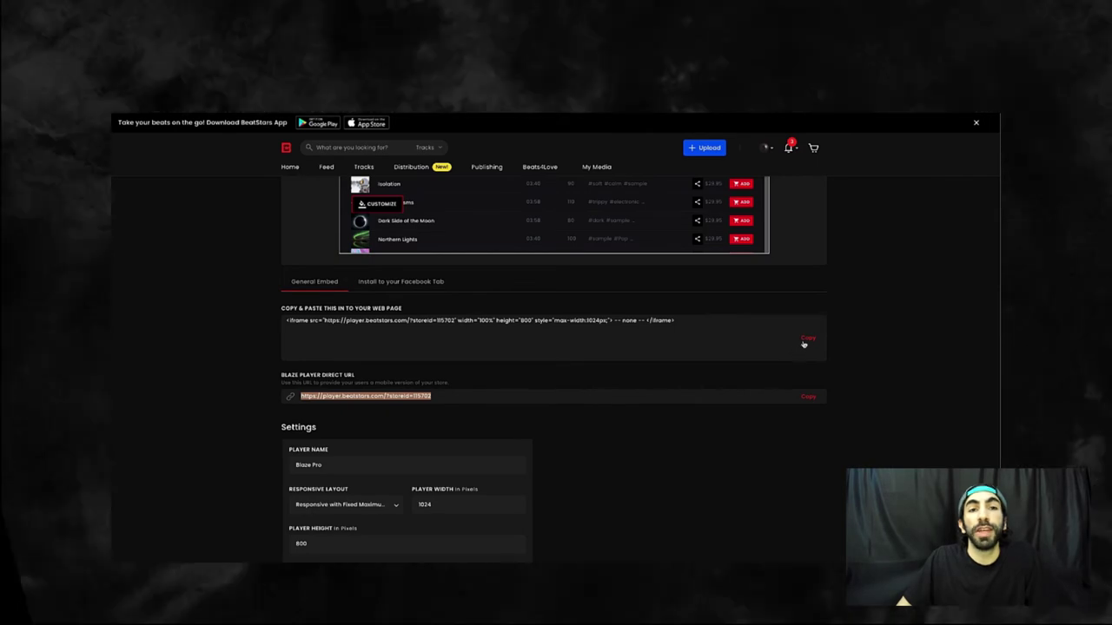
{"action": "left_click", "coordinate": [807, 340]}
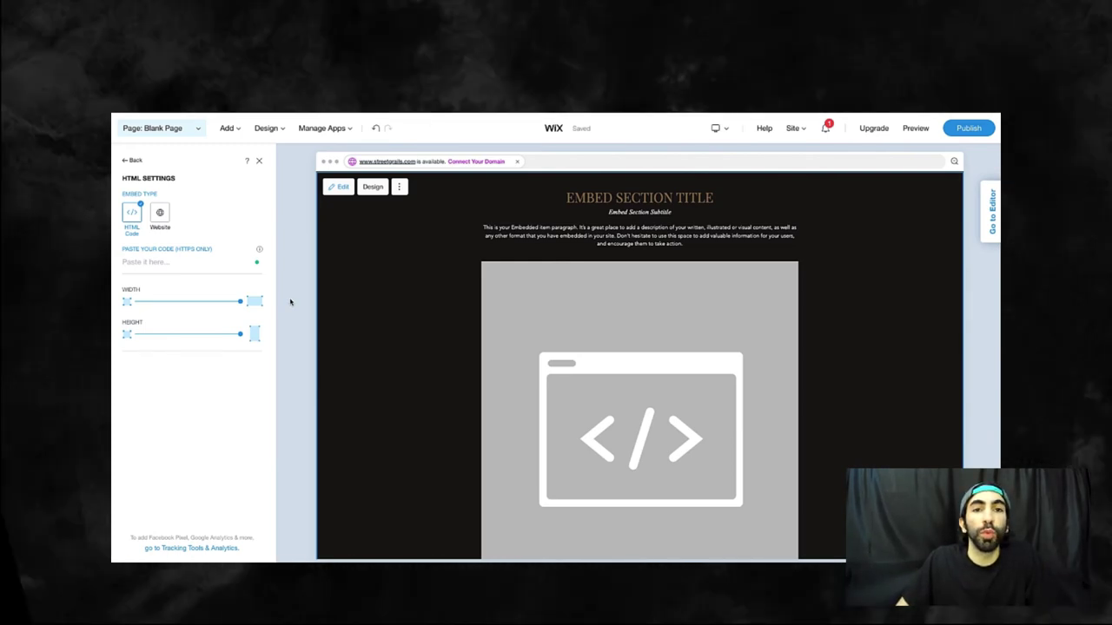
- Paste the copied iframe code into the Wix HTML Settings code field and publish the site
{"action": "left_click", "coordinate": [207, 264]}
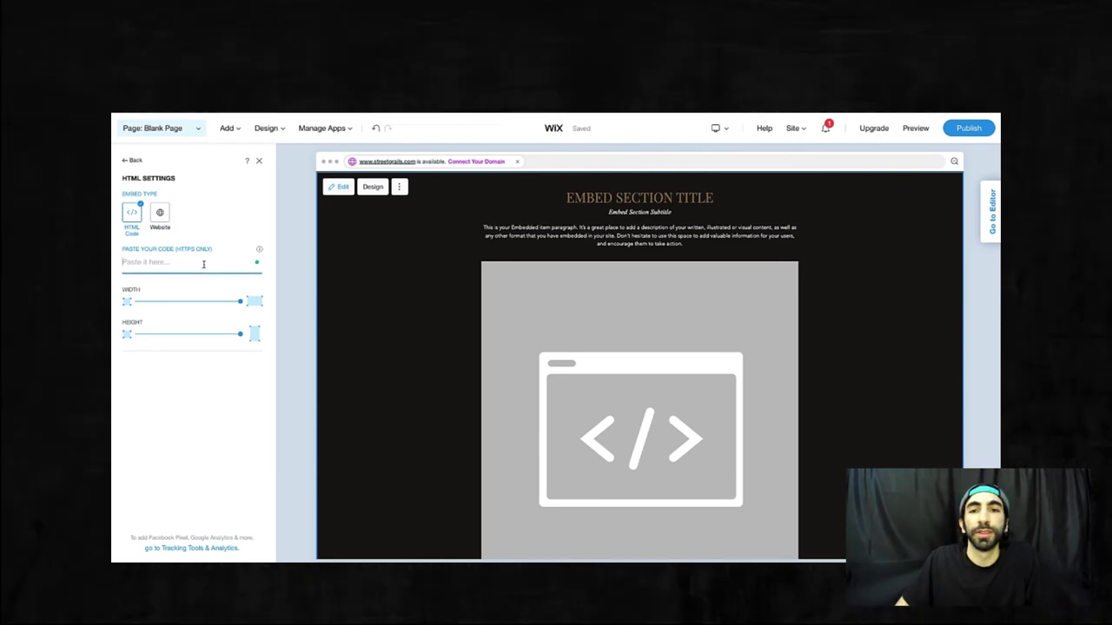
{"action": "key", "text": "ctrl+v"}
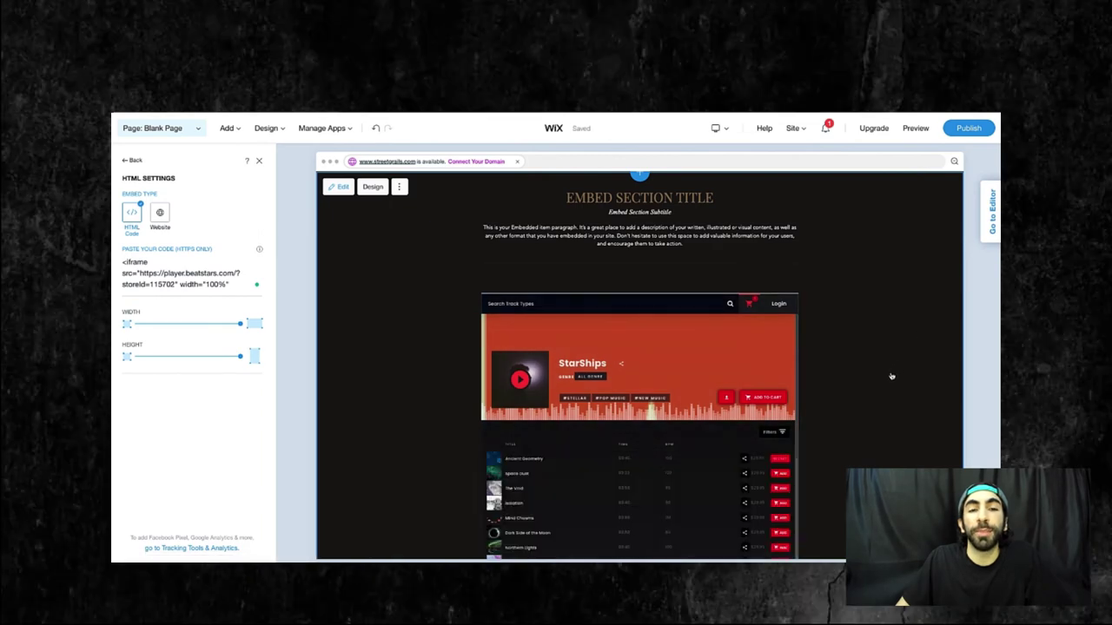
{"action": "scroll", "coordinate": [874, 377], "scroll_direction": "down", "scroll_amount": 2}
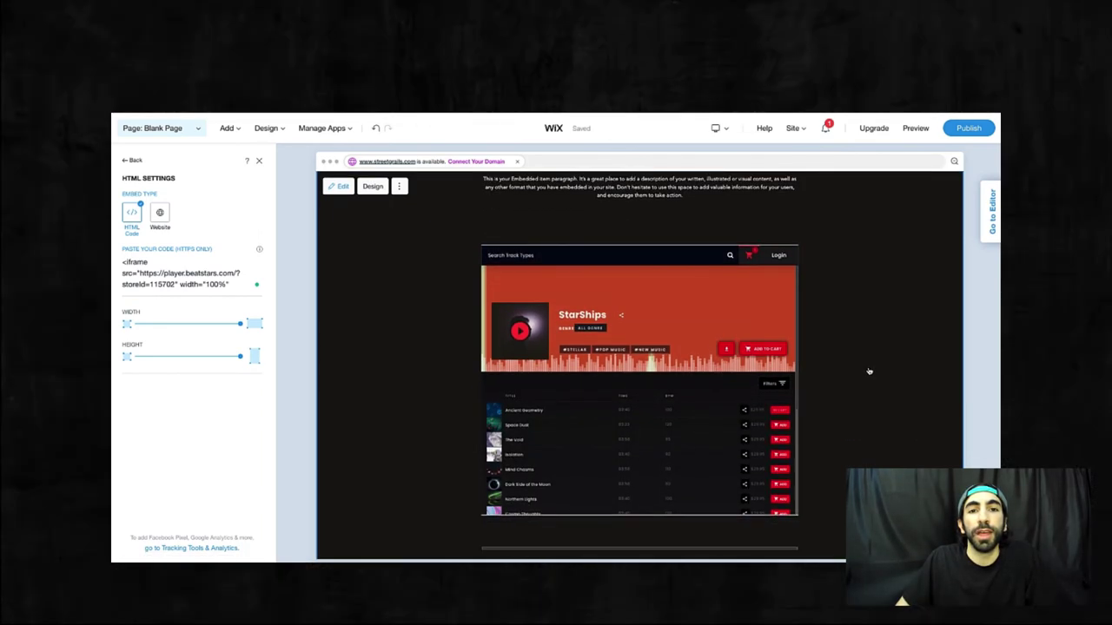
{"action": "left_click", "coordinate": [967, 129]}
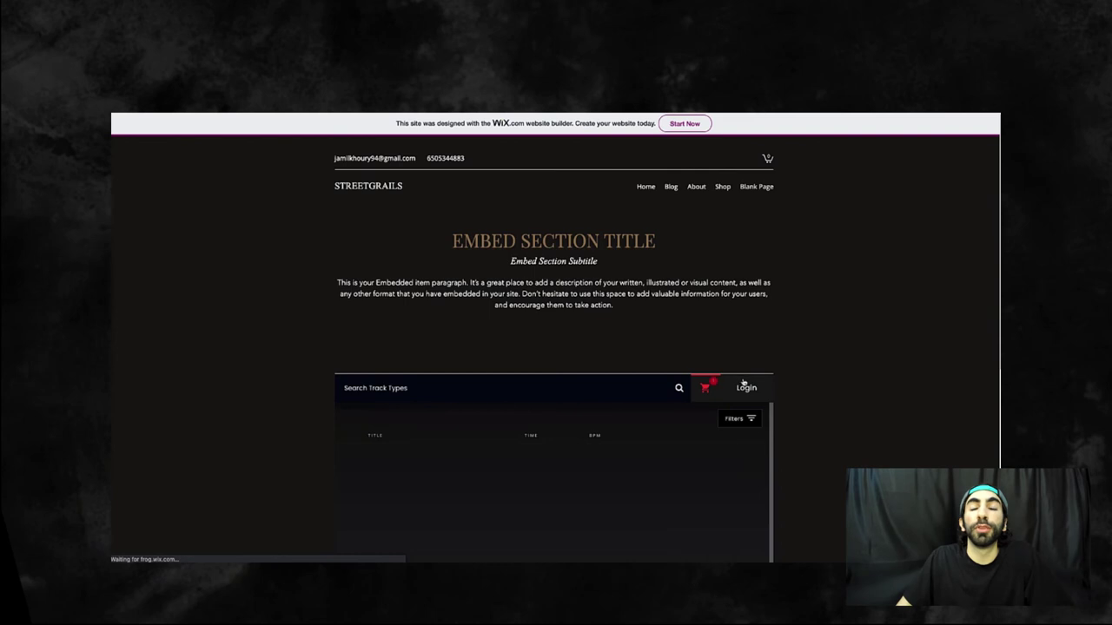
- Scroll through the live page's embedded player tracks, from Ancient Geometry to StarShips at $29.95
{"action": "scroll", "coordinate": [808, 396], "scroll_direction": "down", "scroll_amount": 4}
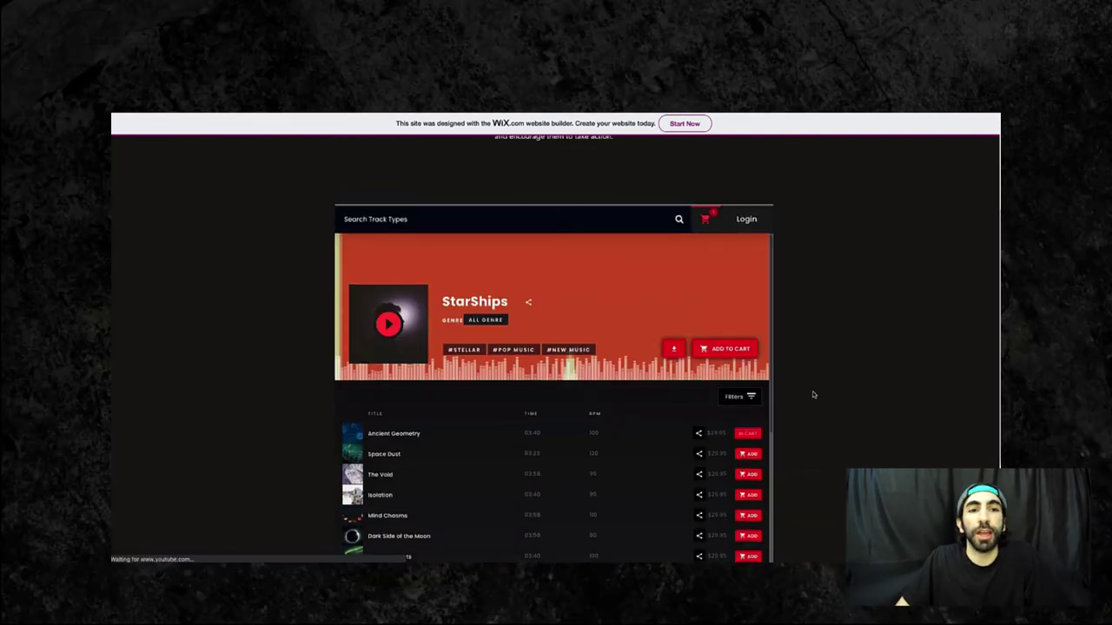
{"action": "scroll", "coordinate": [813, 395], "scroll_direction": "down", "scroll_amount": 1}
{"action": "scroll", "coordinate": [530, 308], "scroll_direction": "down", "scroll_amount": 2}
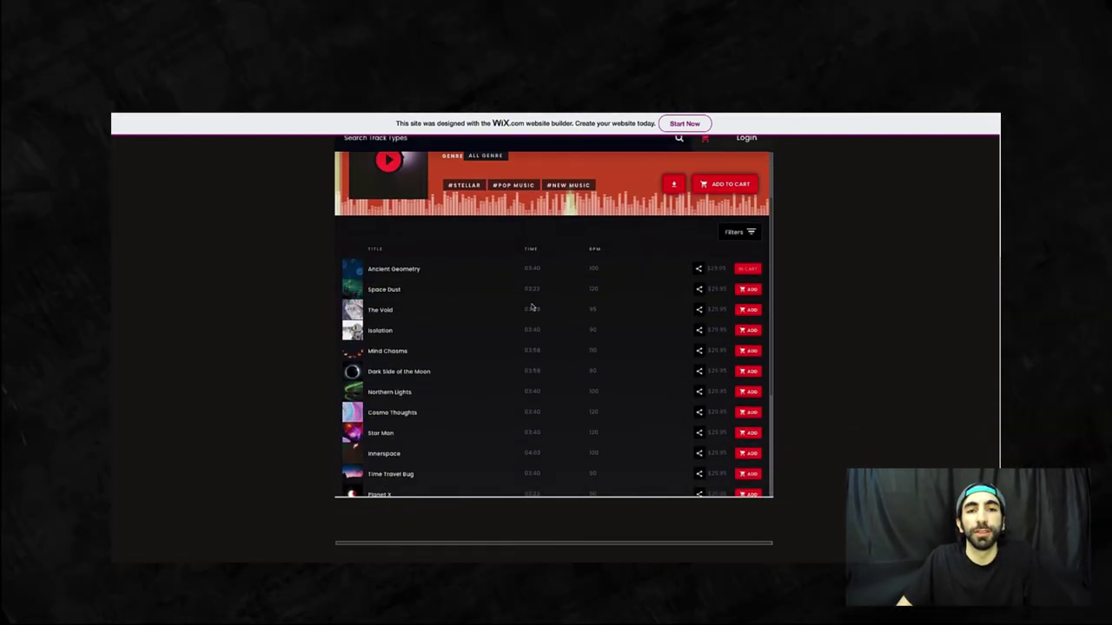
{"action": "scroll", "coordinate": [531, 307], "scroll_direction": "down", "scroll_amount": 5}
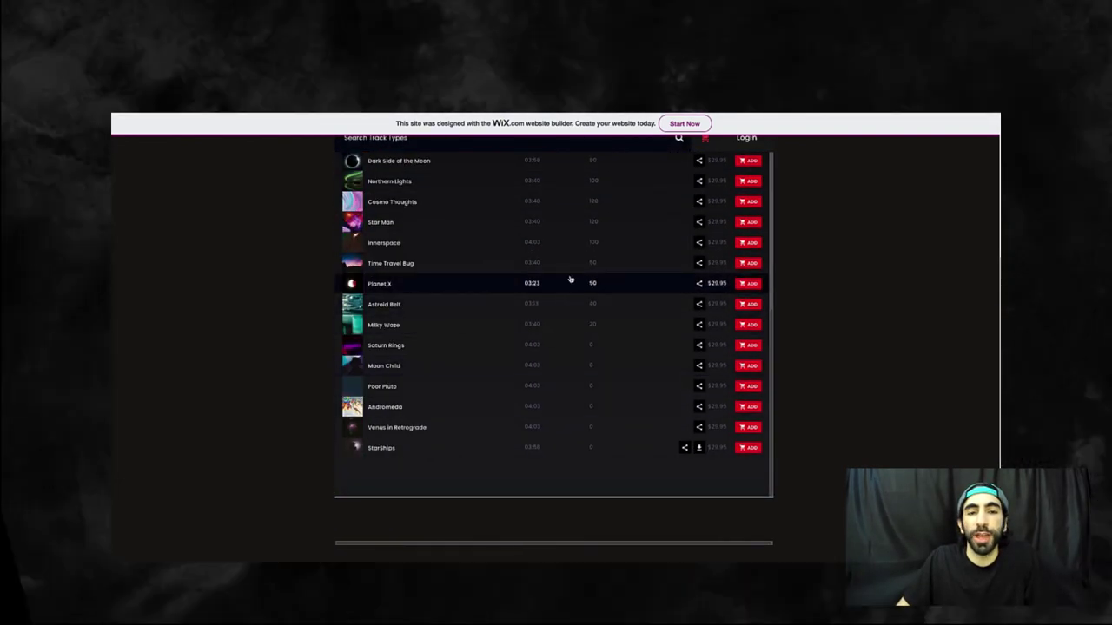
{"action": "scroll", "coordinate": [575, 371], "scroll_direction": "up", "scroll_amount": 4}
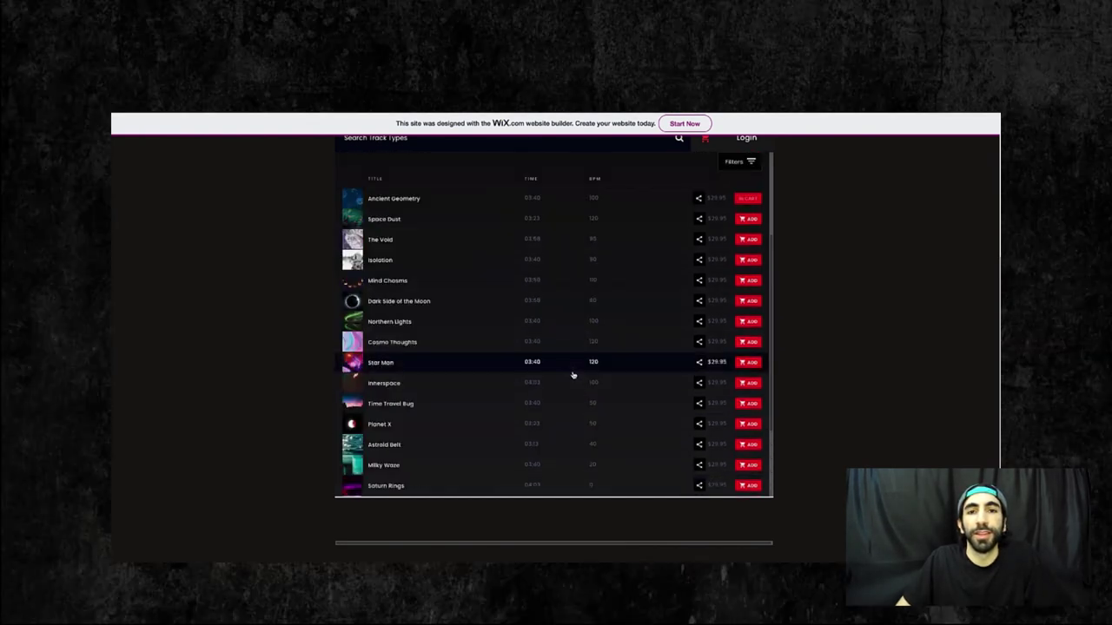
{"action": "scroll", "coordinate": [573, 375], "scroll_direction": "up", "scroll_amount": 3}
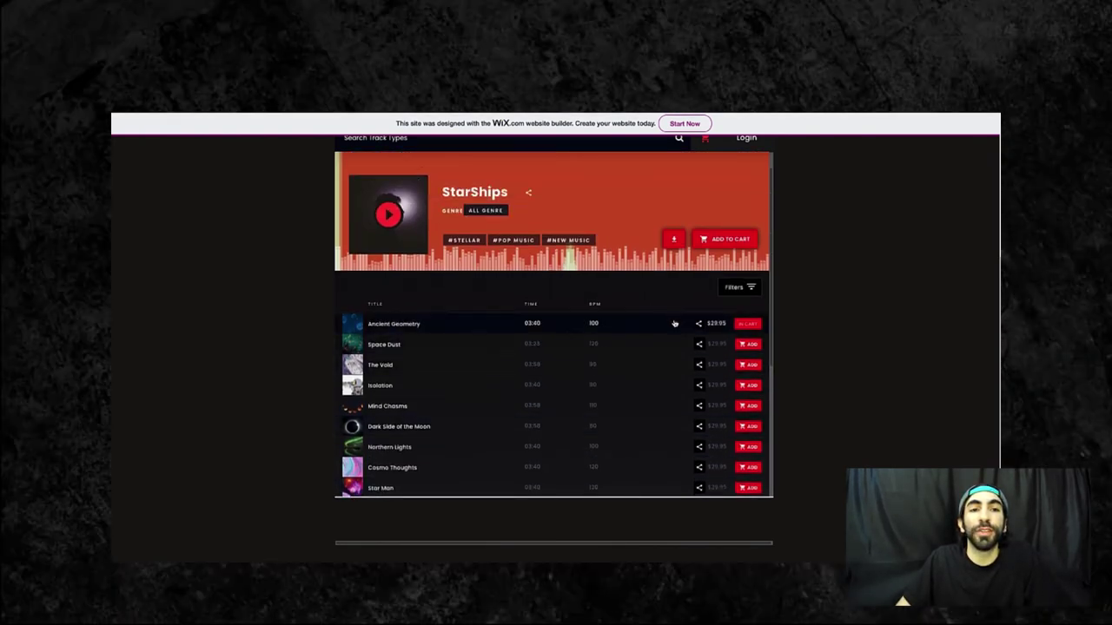
{"action": "scroll", "coordinate": [662, 387], "scroll_direction": "down", "scroll_amount": 1}
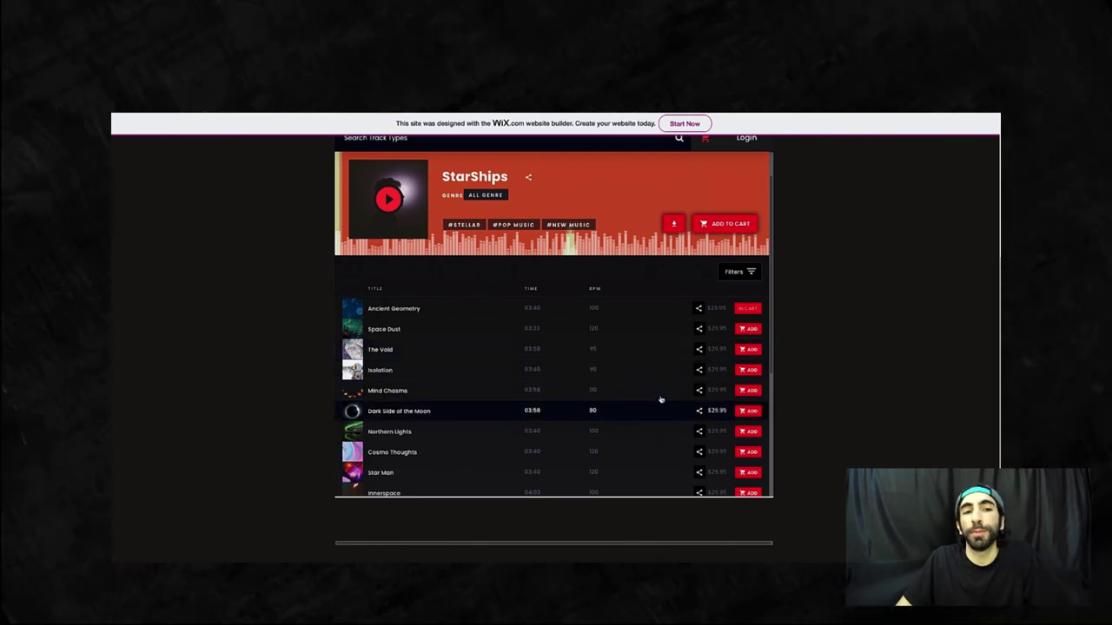
{"action": "scroll", "coordinate": [660, 400], "scroll_direction": "down", "scroll_amount": 1}
{"action": "scroll", "coordinate": [649, 413], "scroll_direction": "up", "scroll_amount": 2}
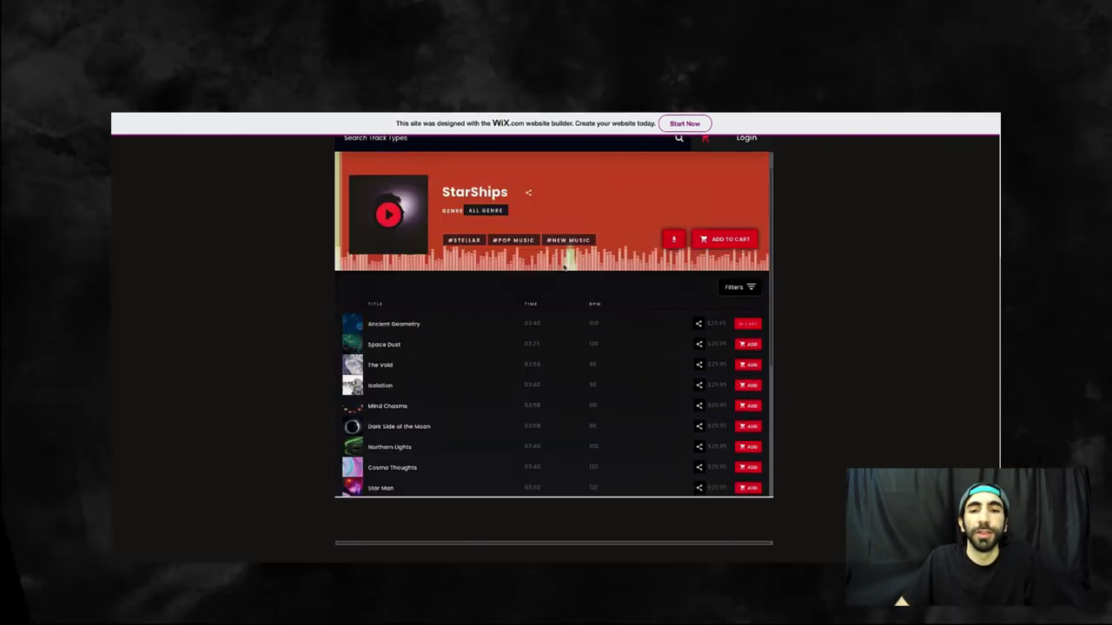